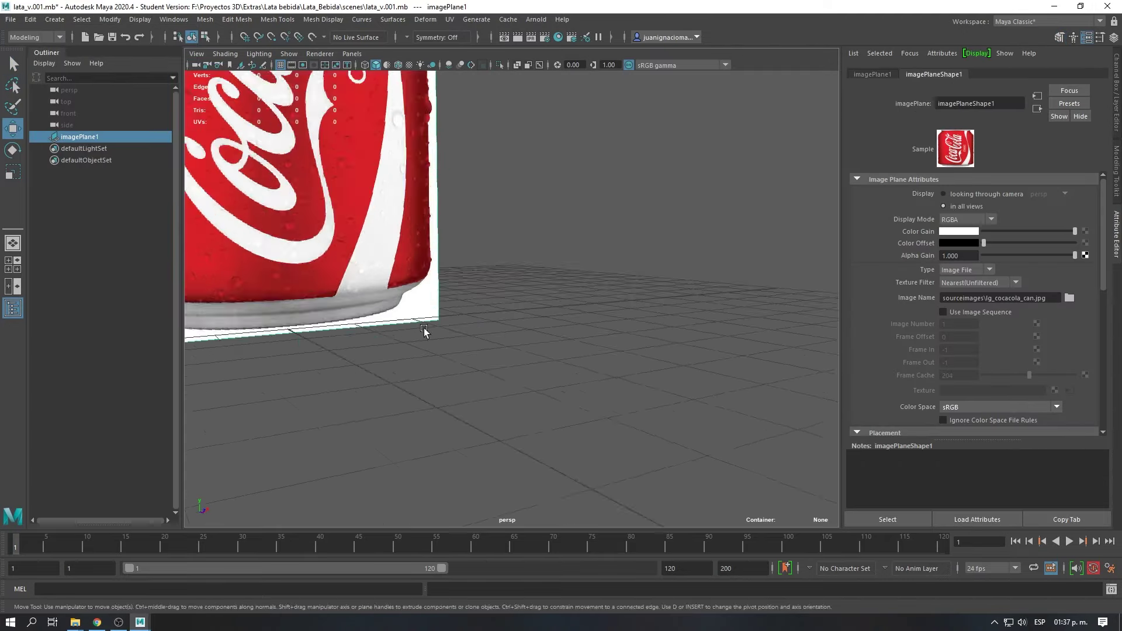
# - Reposition the reference image plane and add a polygon cylinder for the can body
pyautogui.press('w')
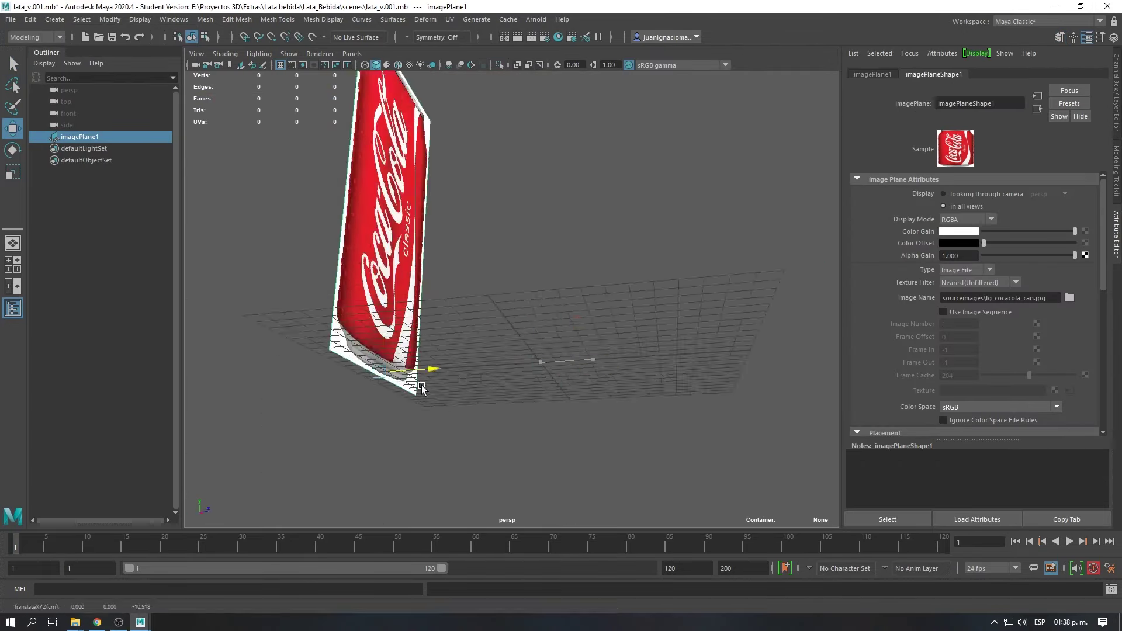
pyautogui.click(257, 86)
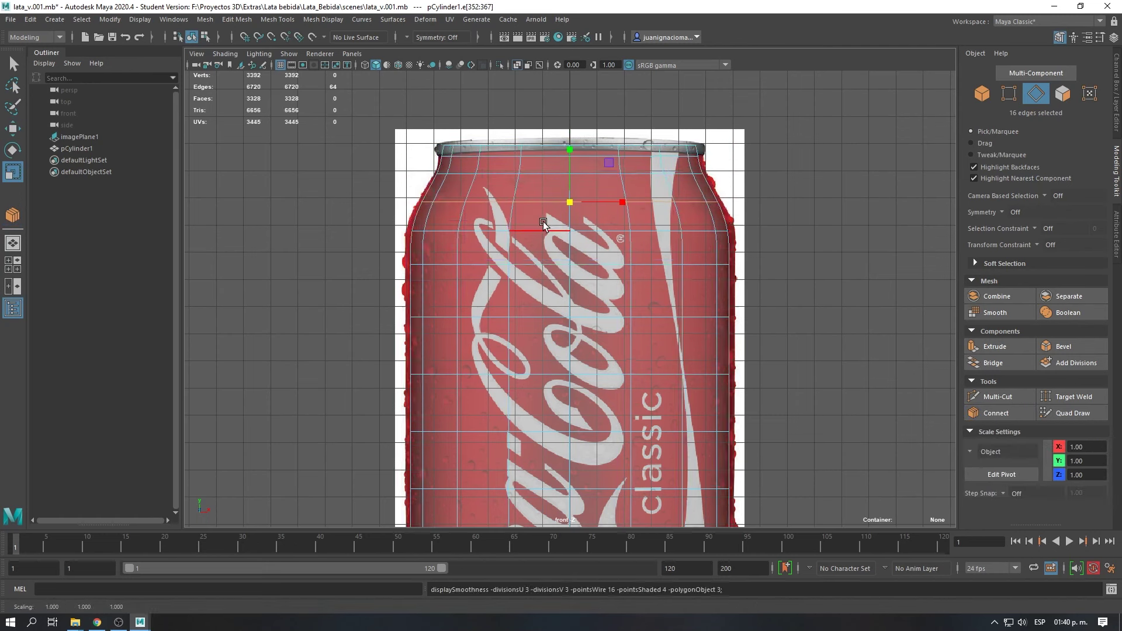
# - Cut new edge loops into the cylinder, including one near the bottom, and move them
pyautogui.press('Return')
pyautogui.scroll(5, 409, 234)
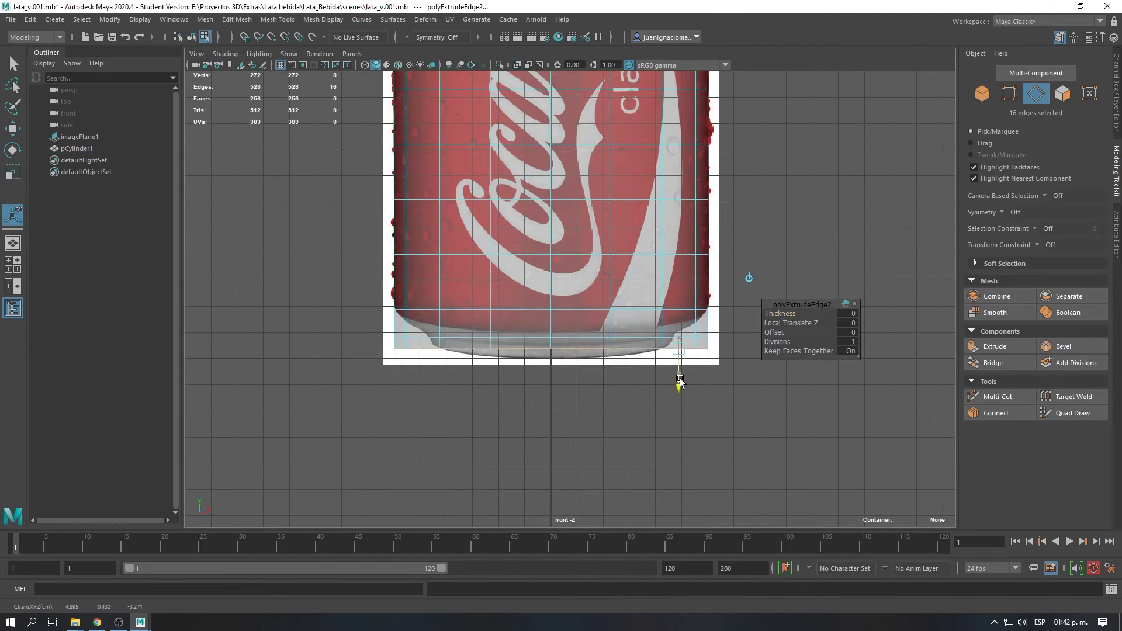
pyautogui.press('w')
pyautogui.scroll(3, 635, 349)
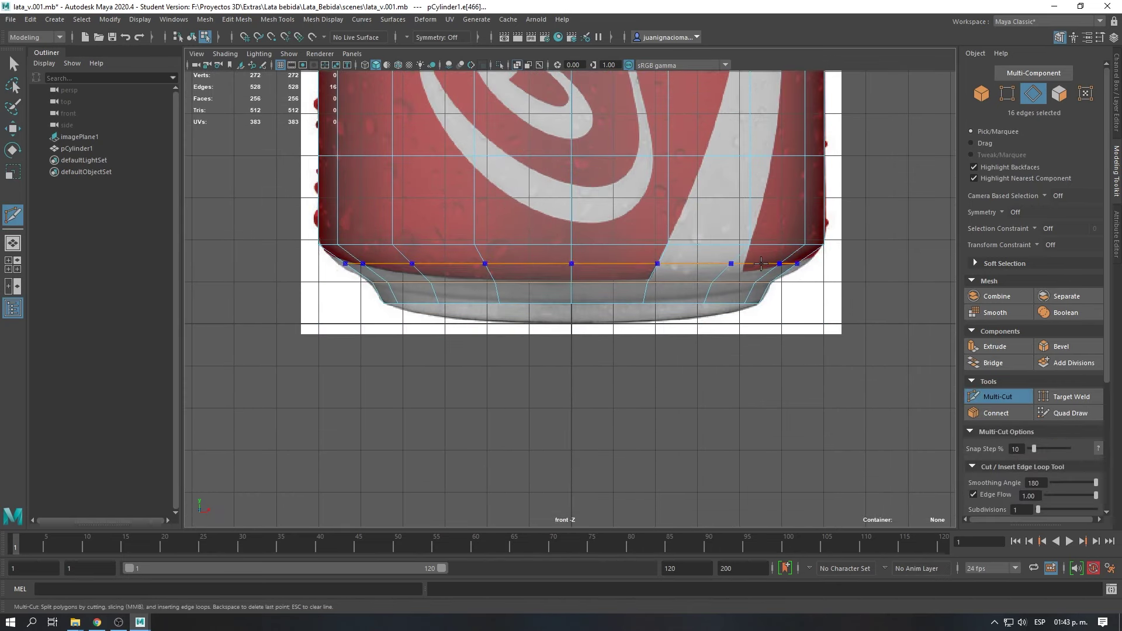
pyautogui.keyDown('ctrl'); pyautogui.click(761, 263); pyautogui.keyUp('ctrl')
pyautogui.press('w')
pyautogui.scroll(2, 563, 304)
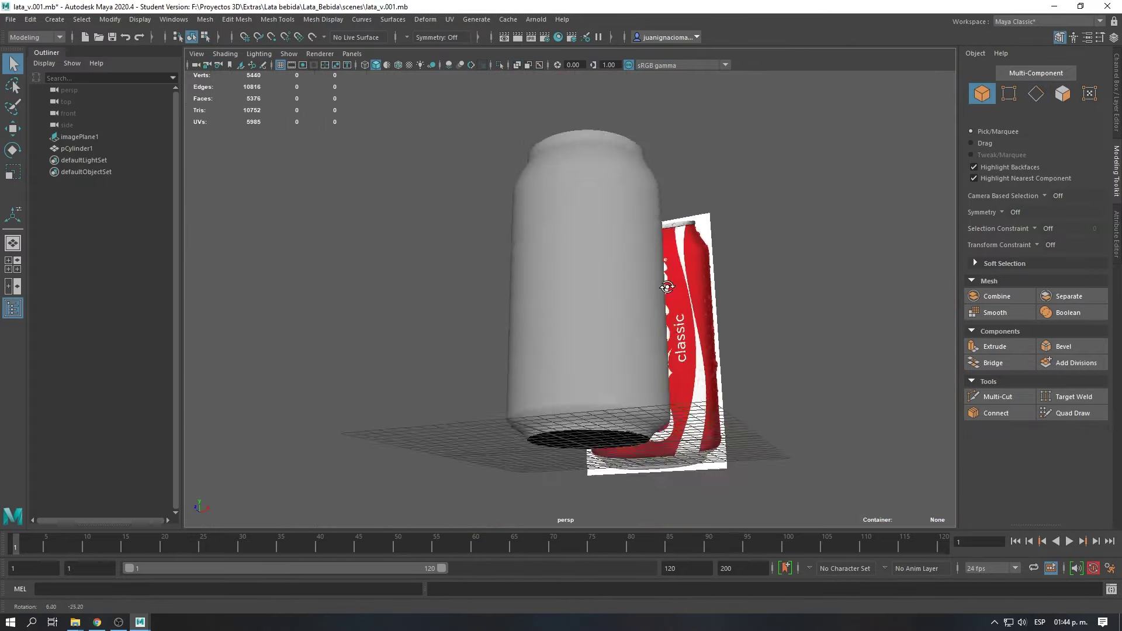
# - Undo the thickness change on the Maya can
pyautogui.hotkey('ctrl', 'z')
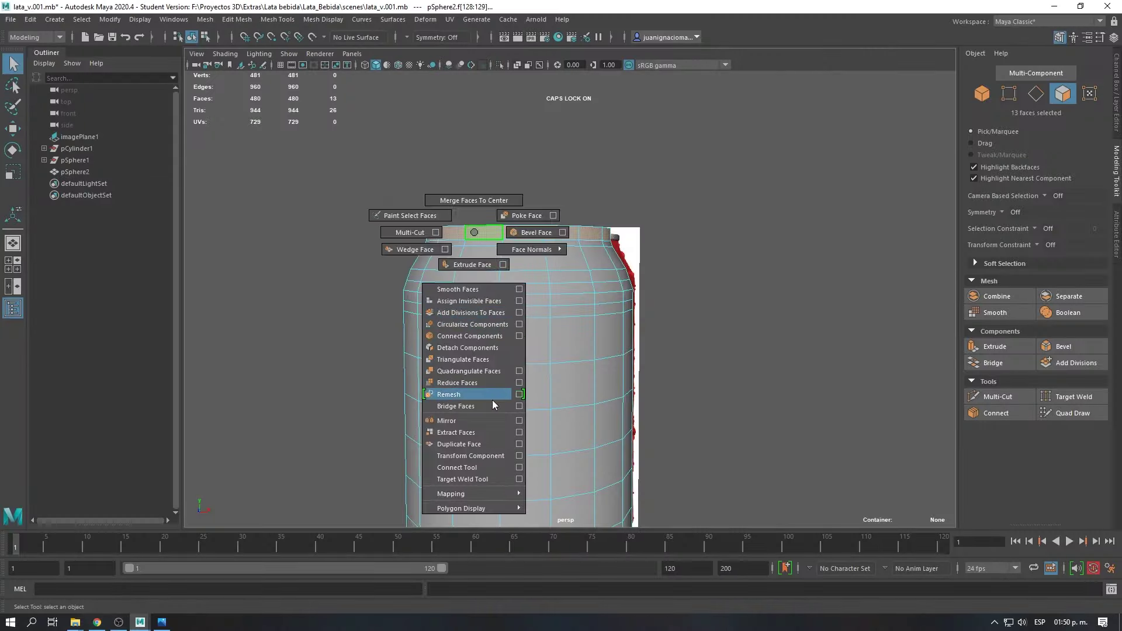
# - Extract the can's top faces as a separate piece and scale the top edge ring slightly inward
pyautogui.moveTo(493, 400); pyautogui.dragTo(456, 432, button='right')
pyautogui.scroll(3, 546, 245)
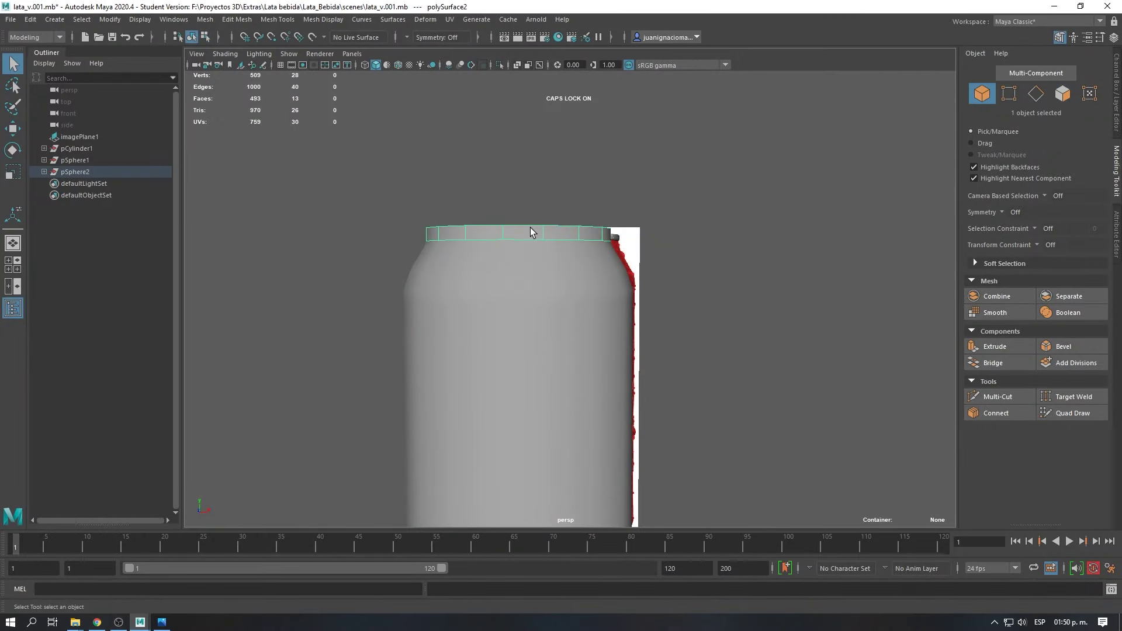
pyautogui.moveTo(530, 227)
pyautogui.keyDown('alt'); pyautogui.mouseDown()
pyautogui.moveTo(615, 259)
pyautogui.moveTo(475, 255)
pyautogui.mouseUp(); pyautogui.keyUp('alt')
pyautogui.hotkey('ctrl', 'z')
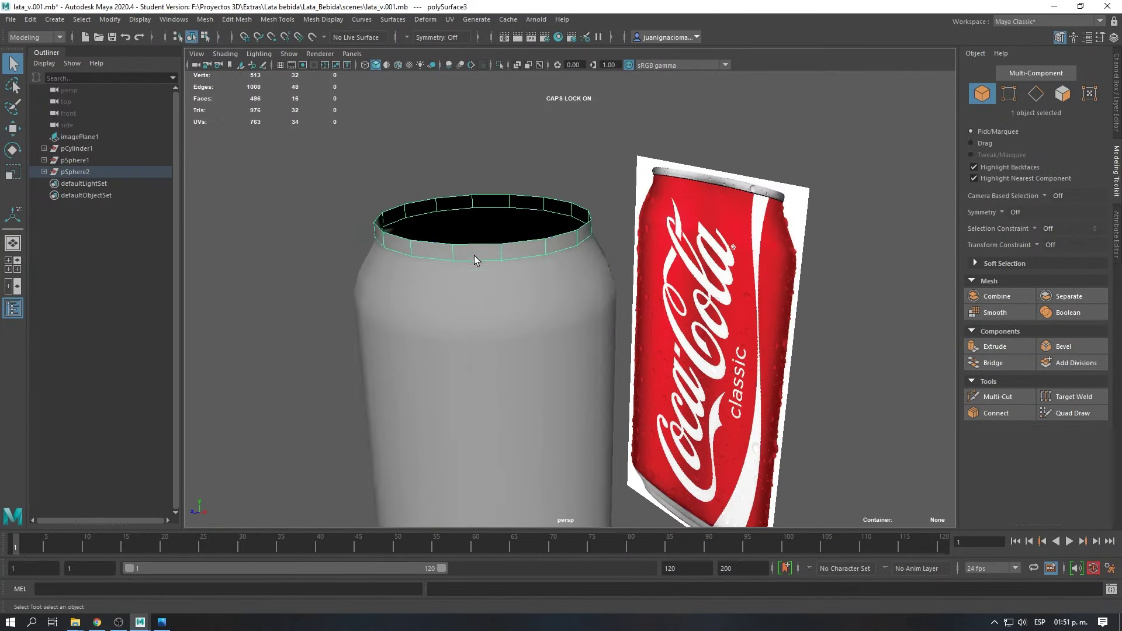
pyautogui.keyDown('shift'); pyautogui.moveTo(585, 257); pyautogui.dragTo(637, 304, button='right'); pyautogui.keyUp('shift')
pyautogui.press('r')
pyautogui.keyDown('alt'); pyautogui.moveTo(500, 280); pyautogui.dragTo(526, 275); pyautogui.keyUp('alt')
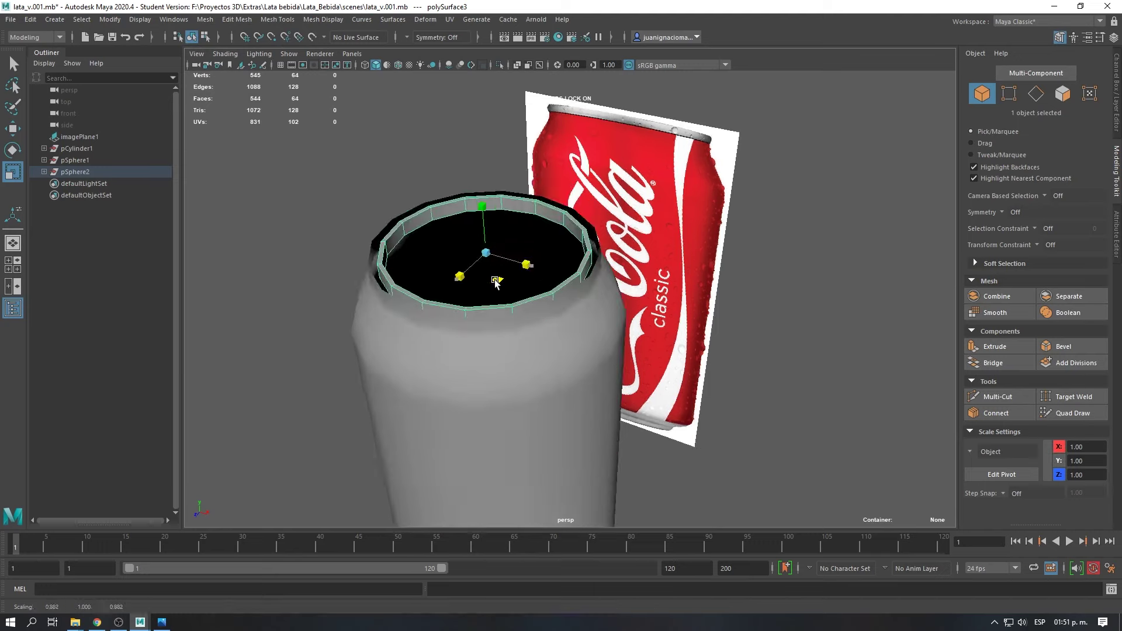
pyautogui.scroll(5, 643, 245)
# - Isolate the rim piece and begin cutting new edges into it
pyautogui.keyDown('ctrl'); pyautogui.moveTo(830, 198); pyautogui.dragTo(835, 209); pyautogui.keyUp('ctrl')
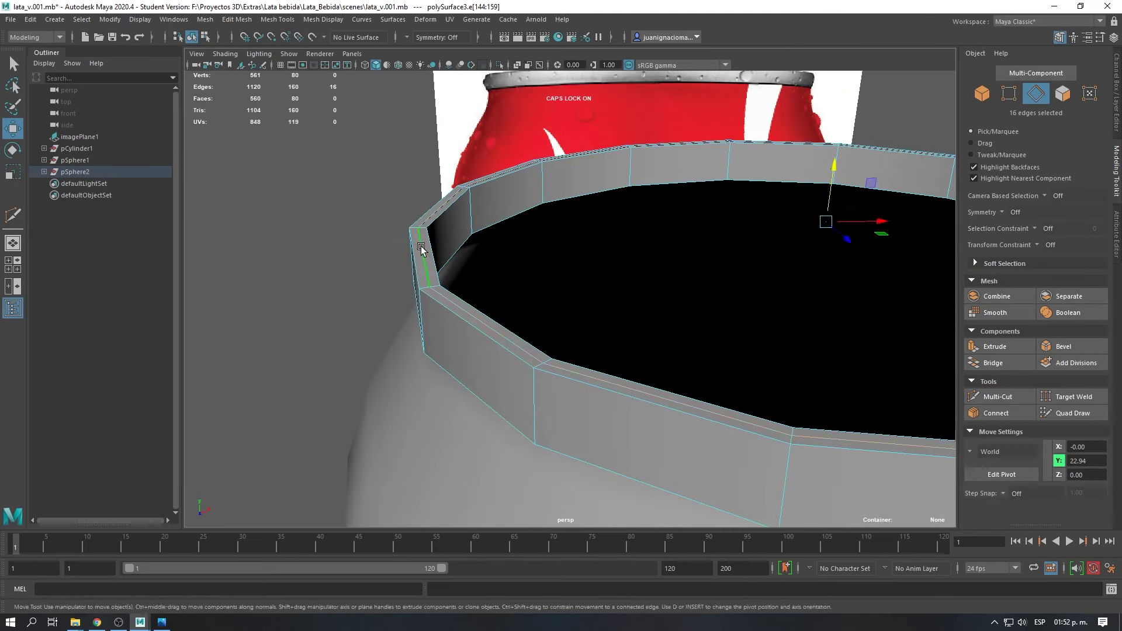
pyautogui.keyDown('alt'); pyautogui.moveTo(421, 249); pyautogui.dragTo(526, 314); pyautogui.keyUp('alt')
pyautogui.click(503, 66)
pyautogui.hotkey('ctrl', 'shift', 'x')
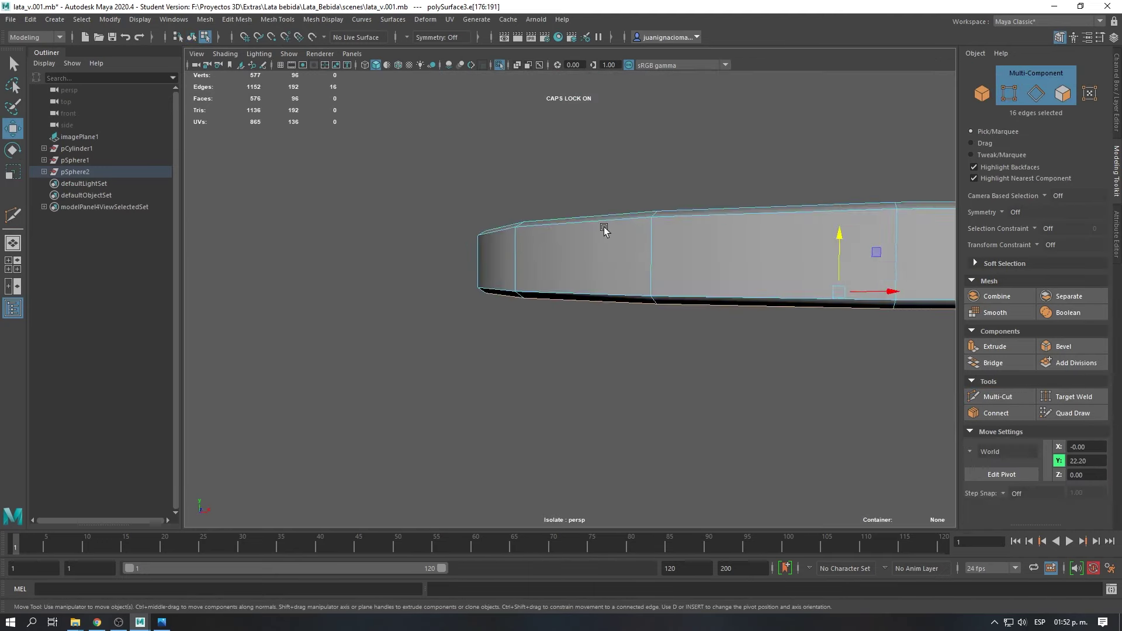
pyautogui.press('F8')
pyautogui.press('f')
# - Switch to the four-view layout, frame the ring in the front view, and cut rim edges
pyautogui.click(500, 64)
pyautogui.press('r')
pyautogui.press('space')
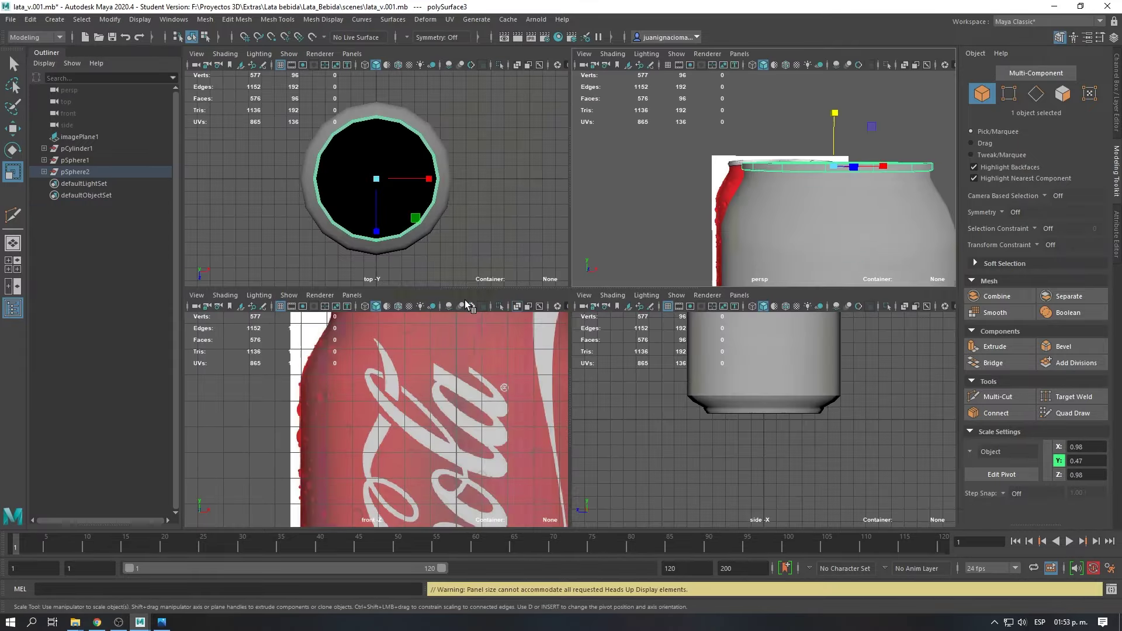
pyautogui.press('space')
pyautogui.hotkey('ctrl', 'shift', 'x')
pyautogui.scroll(3, 685, 248)
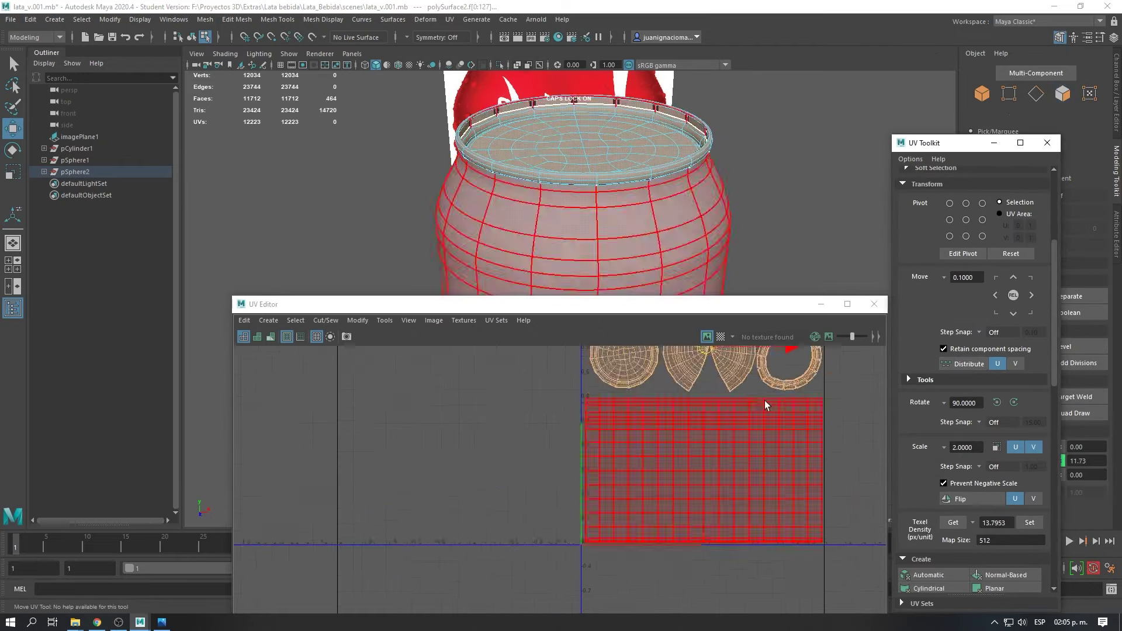
# - Assign a new aiStandardSurface material and isolate the lid rim piece
pyautogui.click(811, 282)
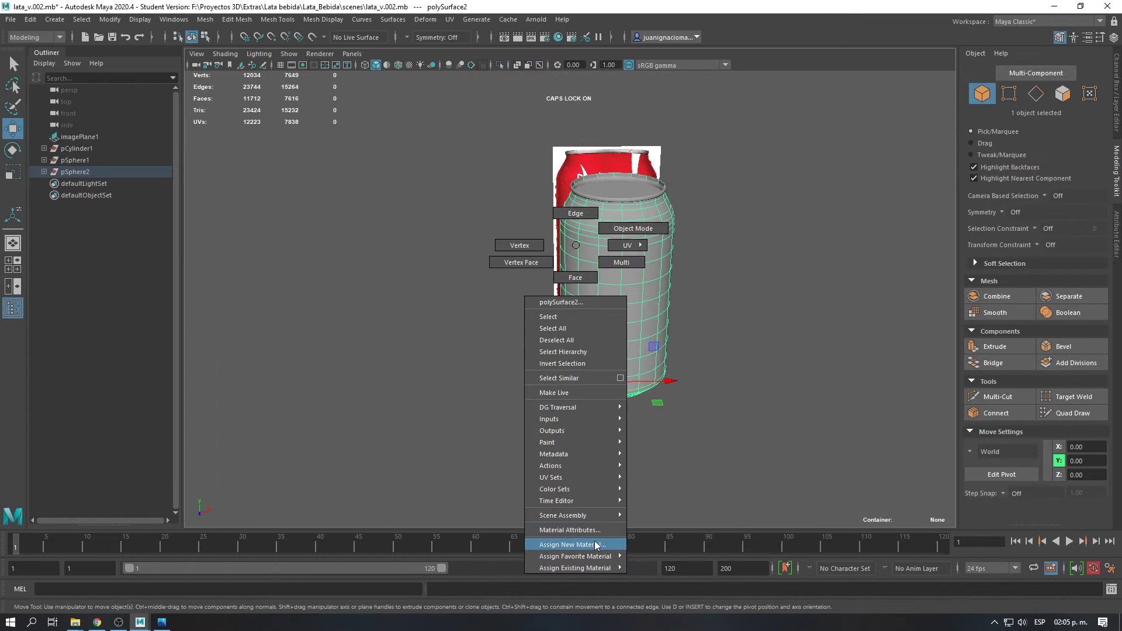
pyautogui.click(595, 544)
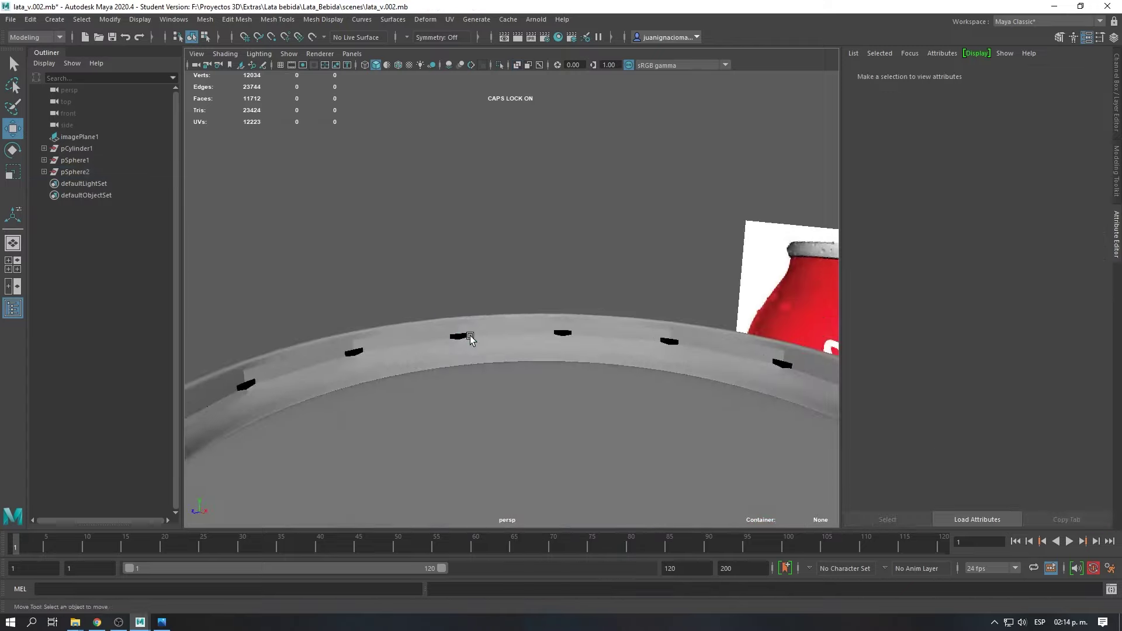
pyautogui.click(470, 338)
pyautogui.hotkey('ctrl', '1')
# - Delete the stray faces from the lid rim and beneath the dish
pyautogui.keyDown('alt'); pyautogui.moveTo(547, 296); pyautogui.dragTo(447, 295); pyautogui.keyUp('alt')
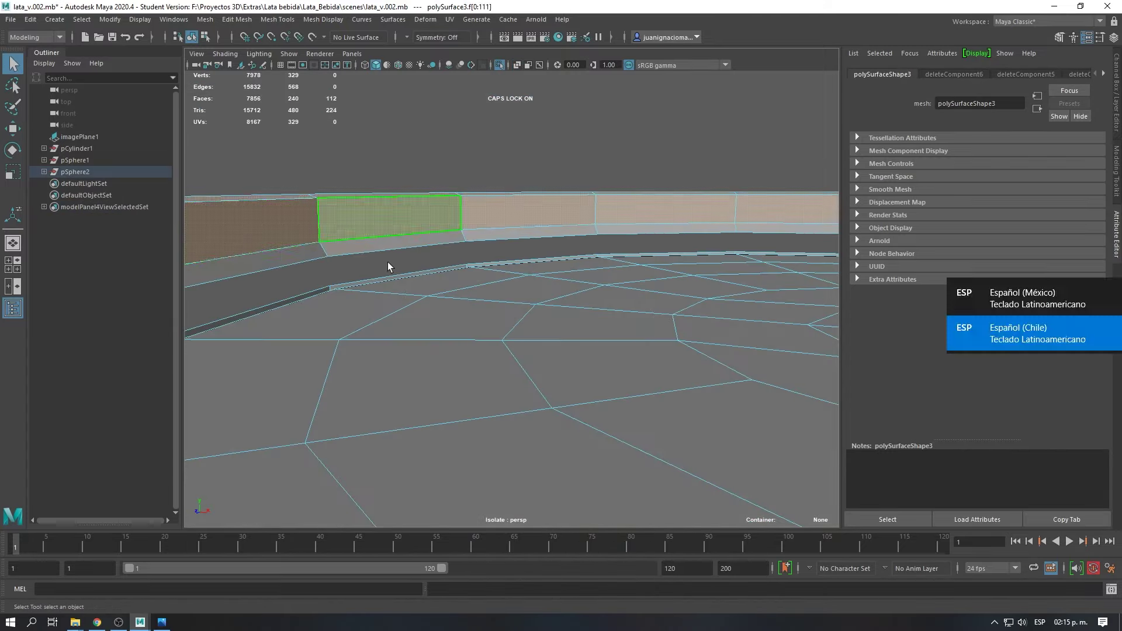
pyautogui.press('Delete')
pyautogui.moveTo(514, 370)
pyautogui.keyDown('alt'); pyautogui.mouseDown()
pyautogui.moveTo(533, 283)
pyautogui.moveTo(409, 175)
pyautogui.mouseUp(); pyautogui.keyUp('alt')
pyautogui.moveTo(442, 145); pyautogui.dragTo(477, 138, button='right')
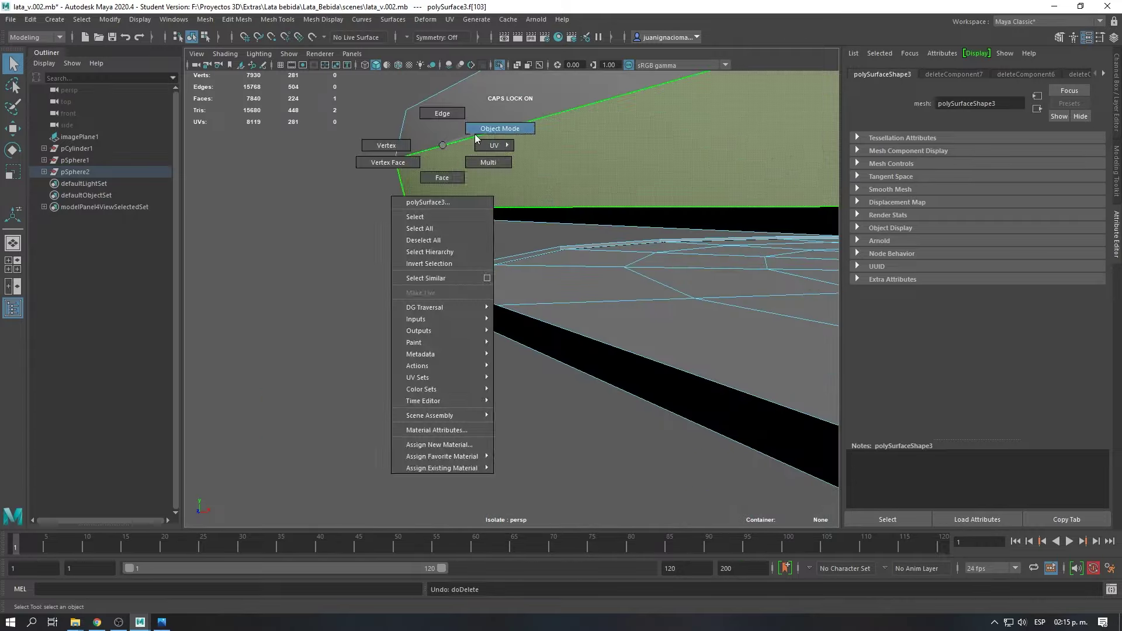
pyautogui.moveTo(476, 139)
pyautogui.keyDown('alt'); pyautogui.mouseDown()
pyautogui.moveTo(622, 213)
pyautogui.moveTo(501, 221)
pyautogui.moveTo(656, 304)
pyautogui.mouseUp(); pyautogui.keyUp('alt')
pyautogui.press('Delete')
pyautogui.click(489, 251)
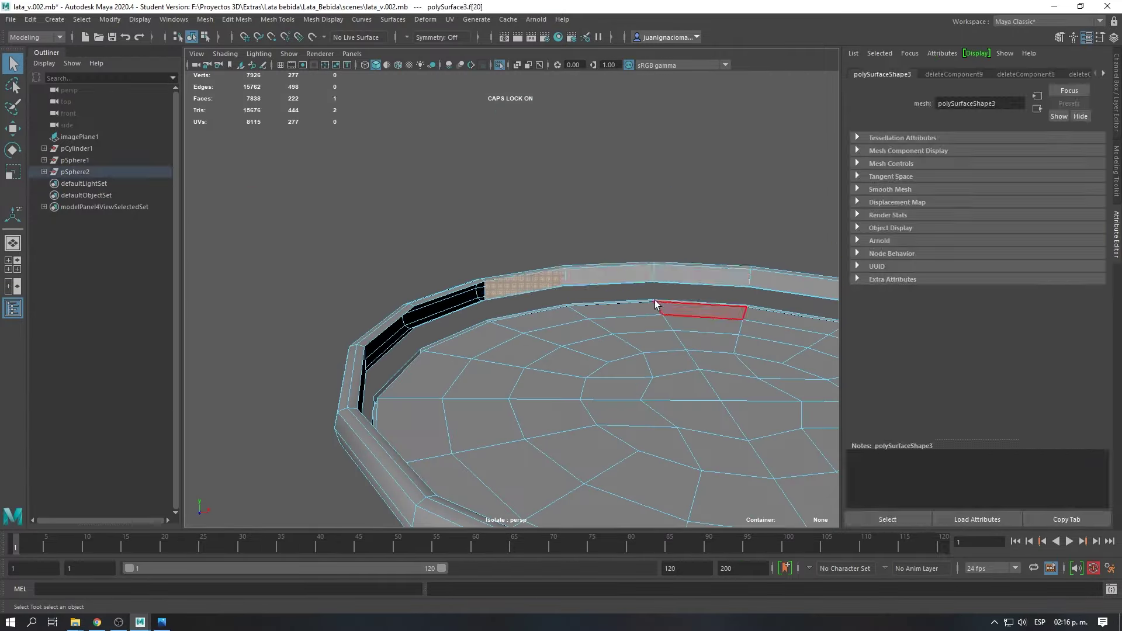
pyautogui.scroll(-5, 656, 304)
pyautogui.moveTo(720, 315)
pyautogui.keyDown('alt'); pyautogui.mouseDown()
pyautogui.moveTo(523, 322)
pyautogui.moveTo(375, 283)
pyautogui.mouseUp(); pyautogui.keyUp('alt')
pyautogui.press('Delete')
pyautogui.scroll(5, 640, 219)
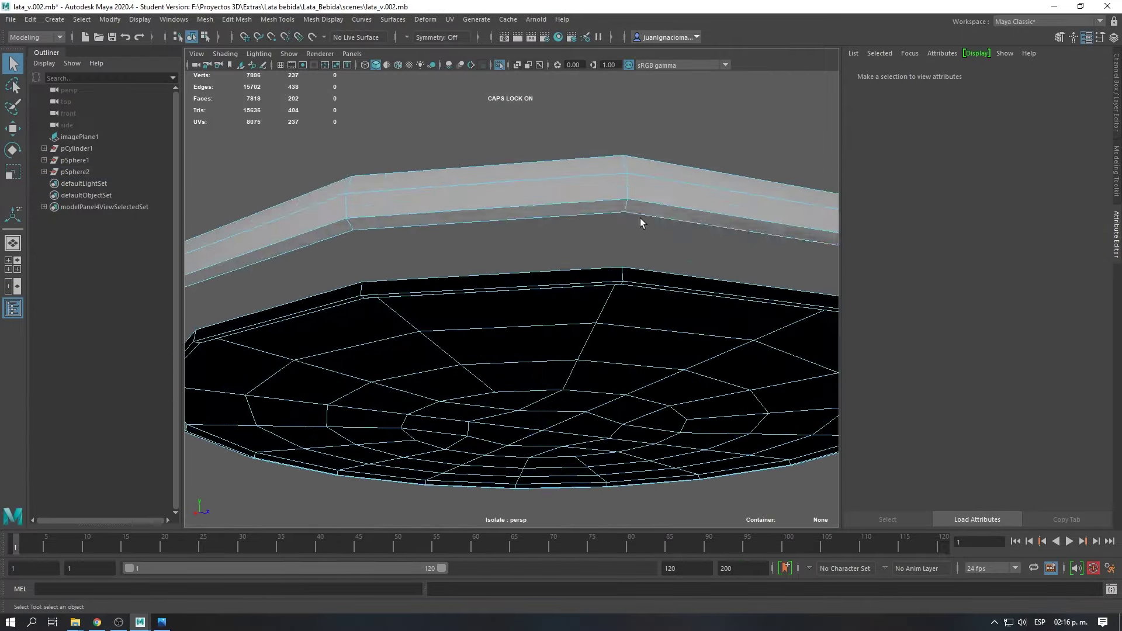
pyautogui.moveTo(640, 219)
pyautogui.keyDown('alt'); pyautogui.mouseDown()
pyautogui.moveTo(514, 196)
pyautogui.moveTo(387, 214)
pyautogui.moveTo(607, 333)
pyautogui.moveTo(509, 334)
pyautogui.moveTo(632, 325)
pyautogui.mouseUp(); pyautogui.keyUp('alt')
# - Extrude the lid's rim edge loop twice into an inner wall and merge its vertices
pyautogui.click(388, 214)
pyautogui.moveTo(306, 288); pyautogui.dragTo(306, 268, button='right')
pyautogui.keyDown('alt'); pyautogui.moveTo(306, 269); pyautogui.dragTo(614, 371); pyautogui.keyUp('alt')
pyautogui.scroll(3, 331, 377)
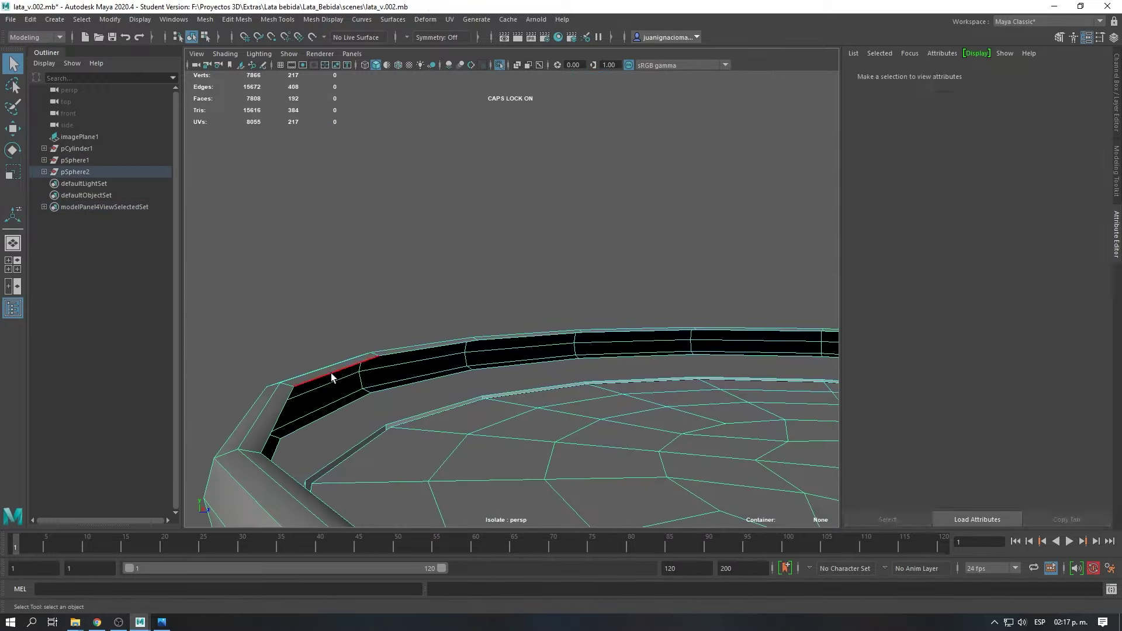
pyautogui.doubleClick(331, 377)
pyautogui.hotkey('ctrl', 'e')
pyautogui.keyDown('alt'); pyautogui.moveTo(332, 377); pyautogui.dragTo(749, 313); pyautogui.keyUp('alt')
pyautogui.hotkey('ctrl', 'e')
pyautogui.keyDown('alt'); pyautogui.moveTo(736, 371); pyautogui.dragTo(703, 370); pyautogui.keyUp('alt')
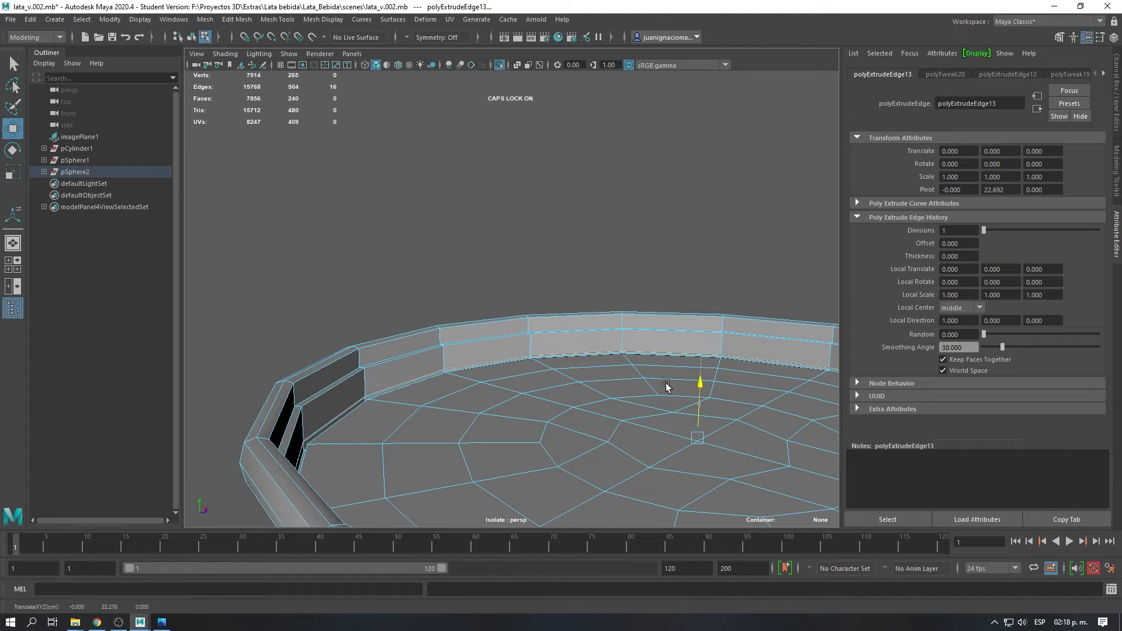
pyautogui.keyDown('alt'); pyautogui.moveTo(403, 360); pyautogui.dragTo(457, 442); pyautogui.keyUp('alt')
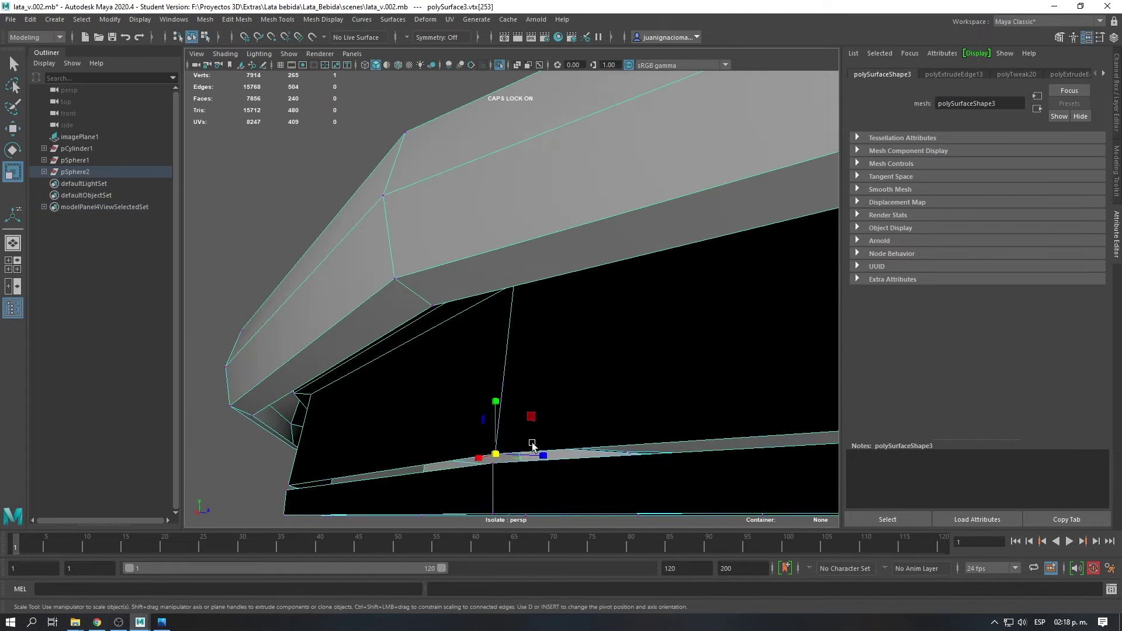
pyautogui.click(249, 143)
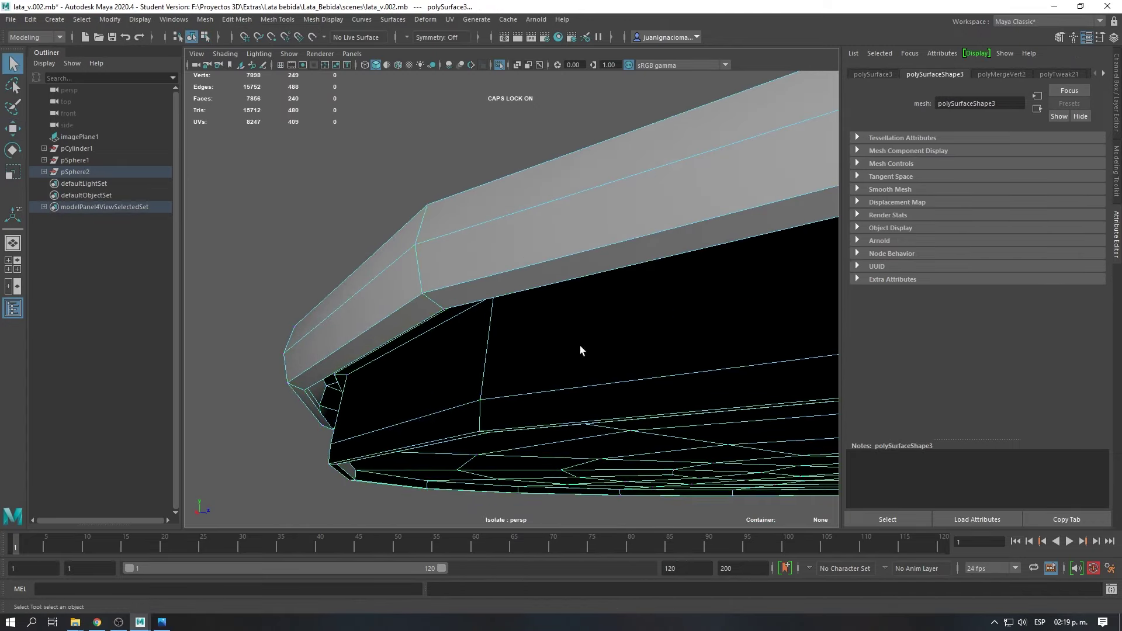
# - Scale the can rim's edge loop
pyautogui.keyDown('alt'); pyautogui.moveTo(580, 346); pyautogui.dragTo(468, 318); pyautogui.keyUp('alt')
pyautogui.scroll(3, 469, 318)
pyautogui.click(489, 313)
pyautogui.doubleClick(489, 314)
pyautogui.press('r')
pyautogui.scroll(-5, 489, 313)
pyautogui.scroll(8, 514, 371)
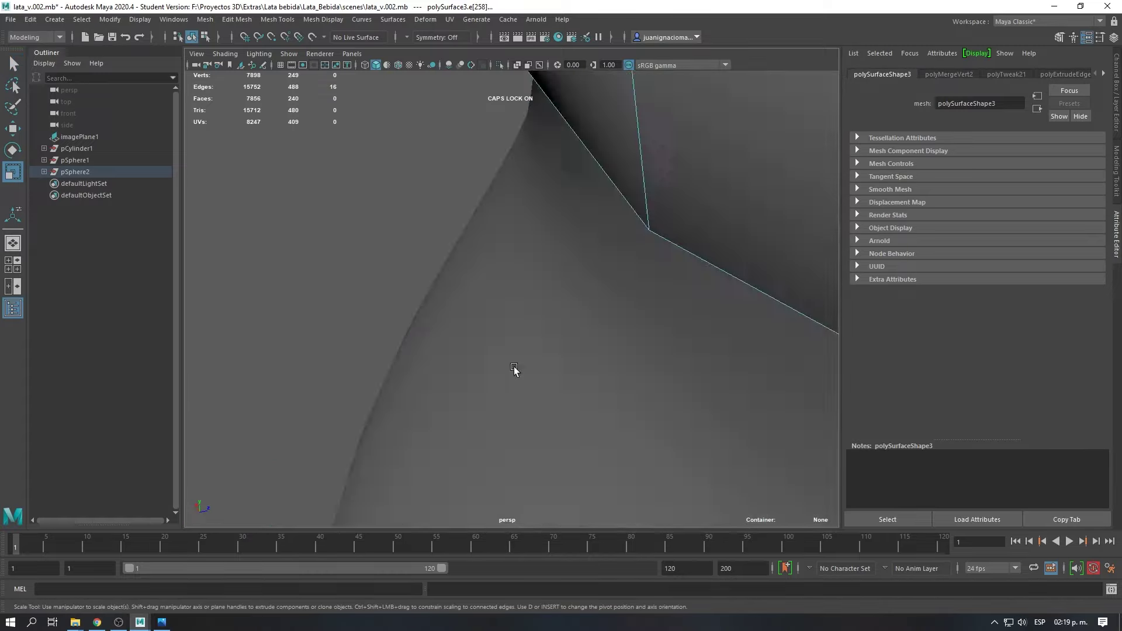
pyautogui.scroll(-3, 318, 253)
pyautogui.scroll(-3, 702, 350)
pyautogui.keyDown('alt'); pyautogui.moveTo(702, 350); pyautogui.dragTo(371, 281); pyautogui.keyUp('alt')
pyautogui.scroll(4, 293, 344)
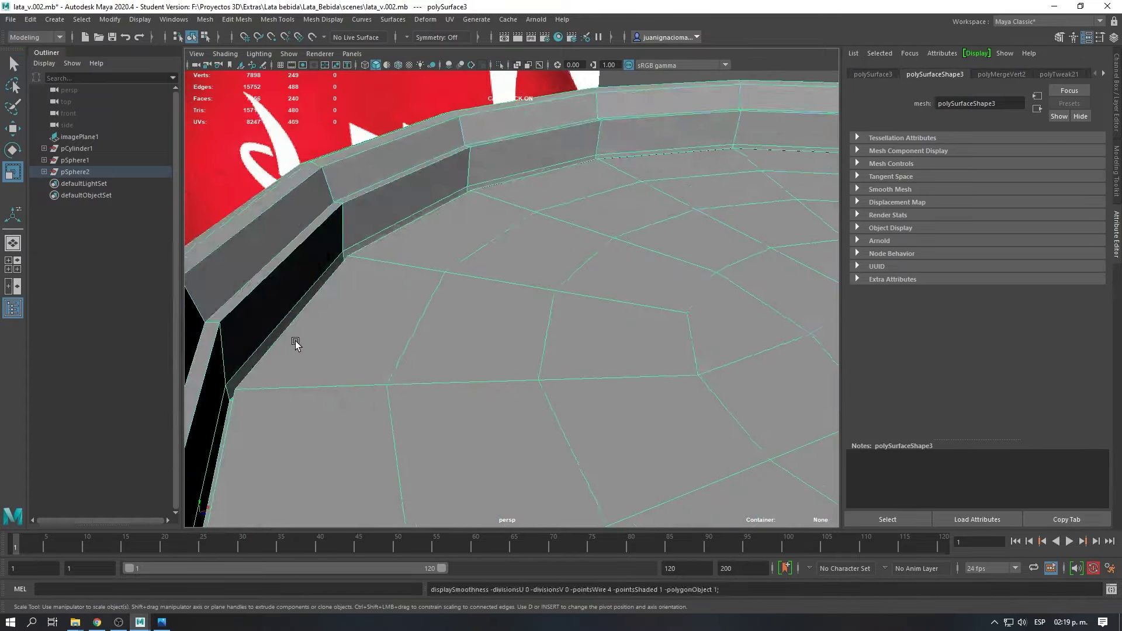
pyautogui.scroll(3, 293, 343)
# - Turn on smooth shading and select the ring of faces around the can bottom
pyautogui.press('3')
pyautogui.press('q')
pyautogui.click(282, 342)
pyautogui.scroll(-5, 282, 341)
pyautogui.moveTo(652, 368)
pyautogui.keyDown('alt'); pyautogui.mouseDown()
pyautogui.moveTo(586, 306)
pyautogui.moveTo(521, 353)
pyautogui.moveTo(664, 337)
pyautogui.mouseUp(); pyautogui.keyUp('alt')
pyautogui.doubleClick(542, 376)
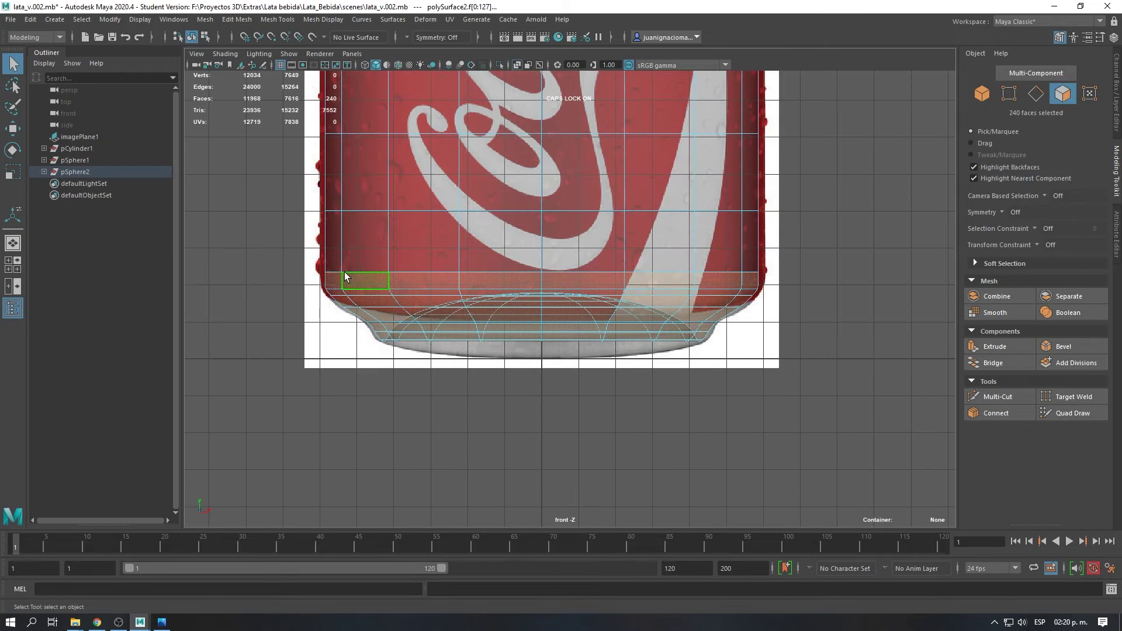
# - Assign a new aiStandardSurface material named fondo_geo to the selected can body faces
pyautogui.keyDown('ctrl'); pyautogui.moveTo(389, 290); pyautogui.dragTo(345, 278); pyautogui.keyUp('ctrl')
pyautogui.press('space')
pyautogui.press('space')
pyautogui.moveTo(625, 237); pyautogui.dragTo(410, 222, button='right')
pyautogui.click(500, 462)
pyautogui.write('fo')
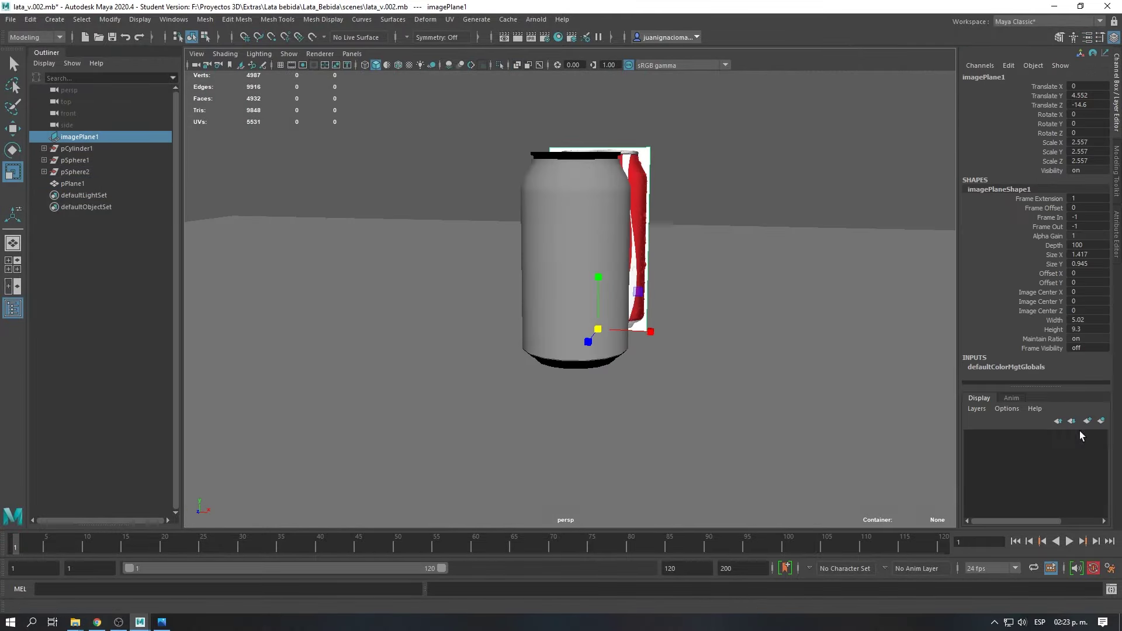
# - Add an Arnold area light and a render camera, set exposure to 10, and slide the light sideways
pyautogui.click(680, 79)
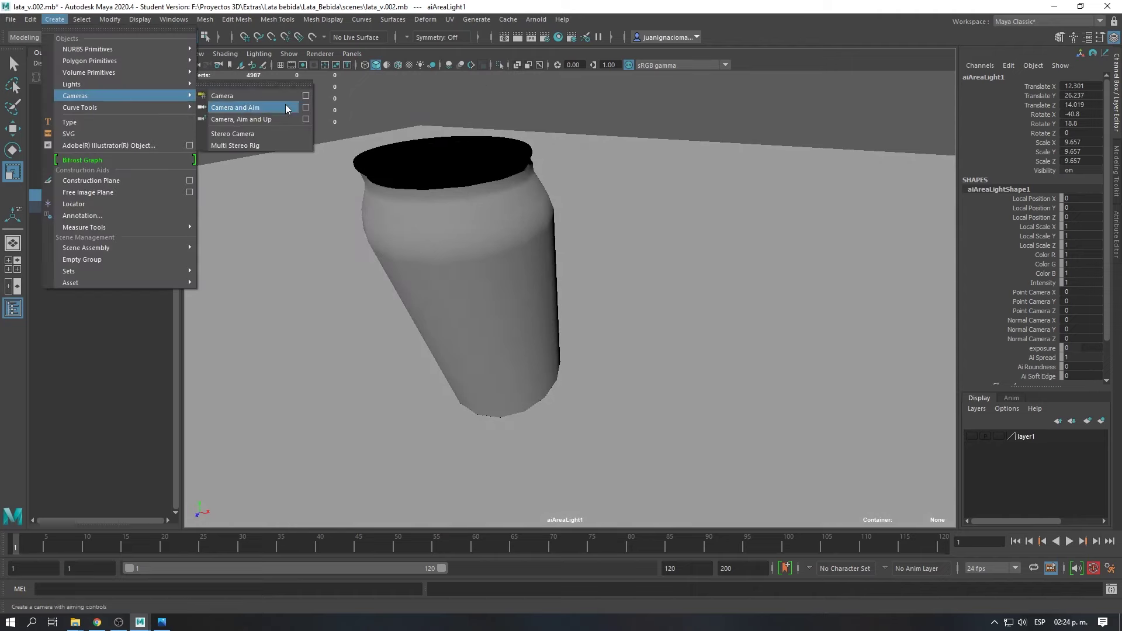
pyautogui.click(287, 109)
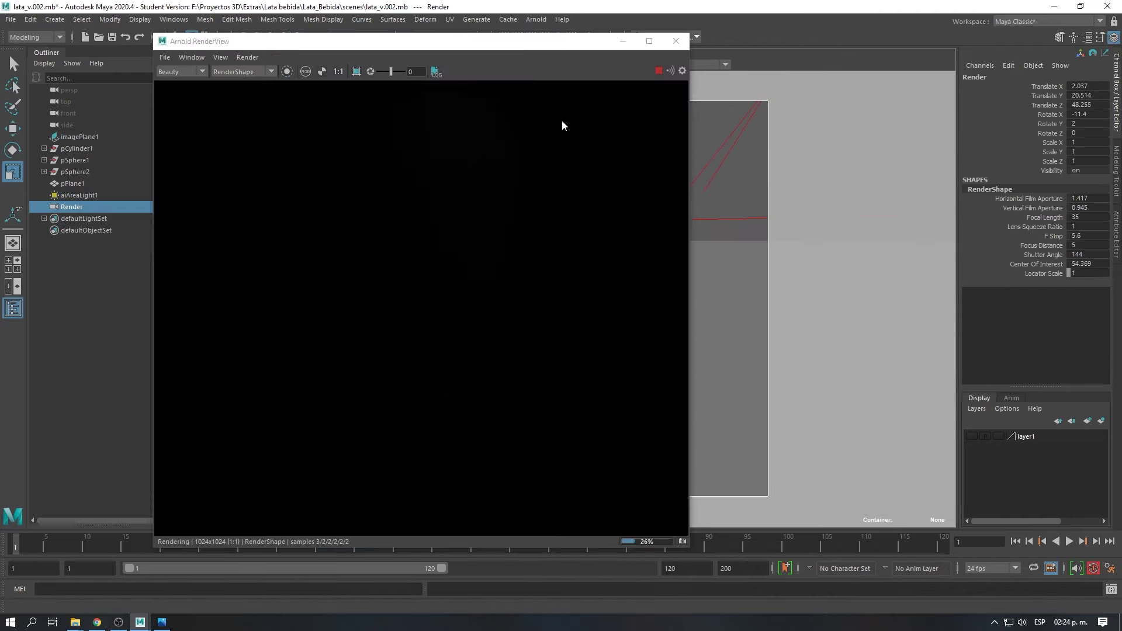
pyautogui.write('10')
pyautogui.press('Return')
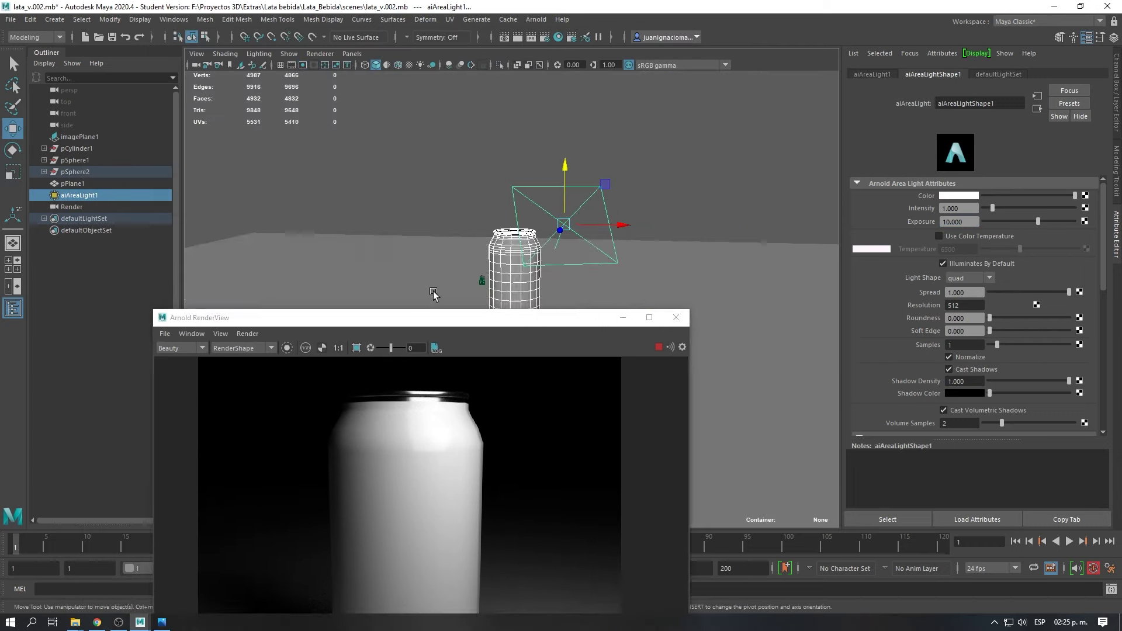
pyautogui.click(618, 228)
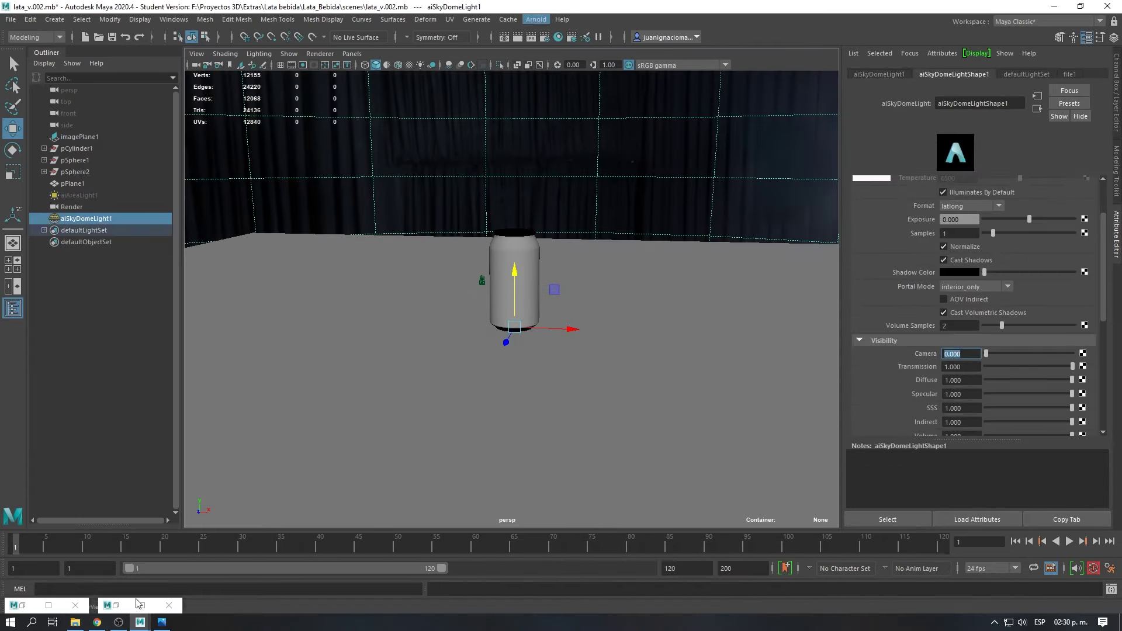
# - Restore the Arnold RenderView, rotate aiSkyDomeLight1 and lower its intensity
pyautogui.click(138, 603)
pyautogui.press('r')
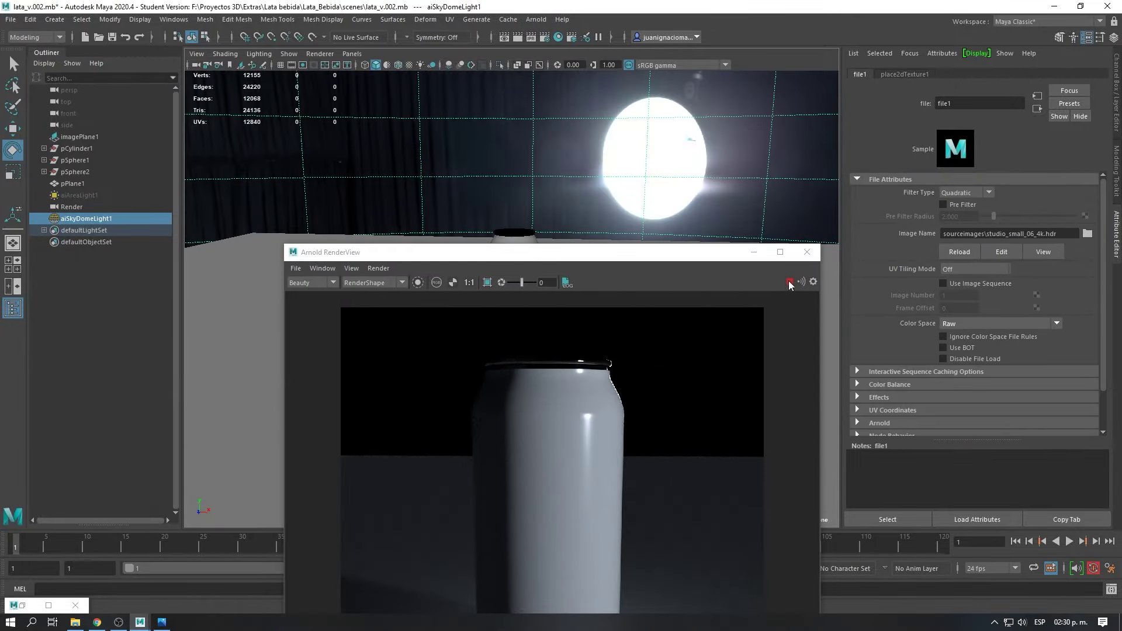
pyautogui.moveTo(647, 257); pyautogui.dragTo(921, 186)
pyautogui.moveTo(546, 338); pyautogui.dragTo(550, 331)
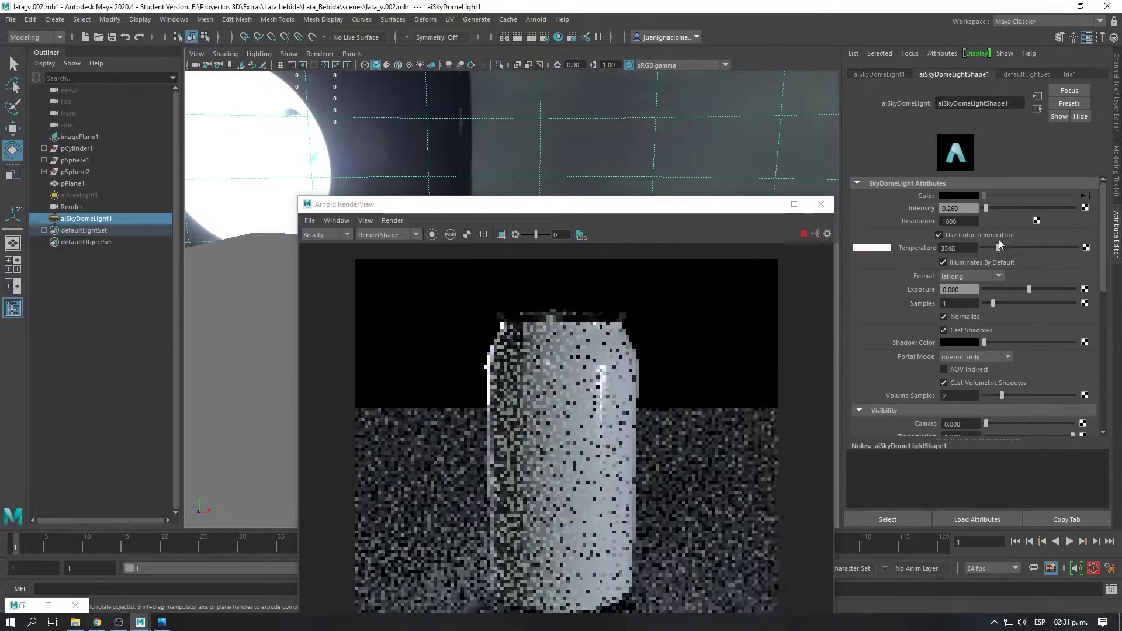
pyautogui.moveTo(994, 208); pyautogui.dragTo(986, 209)
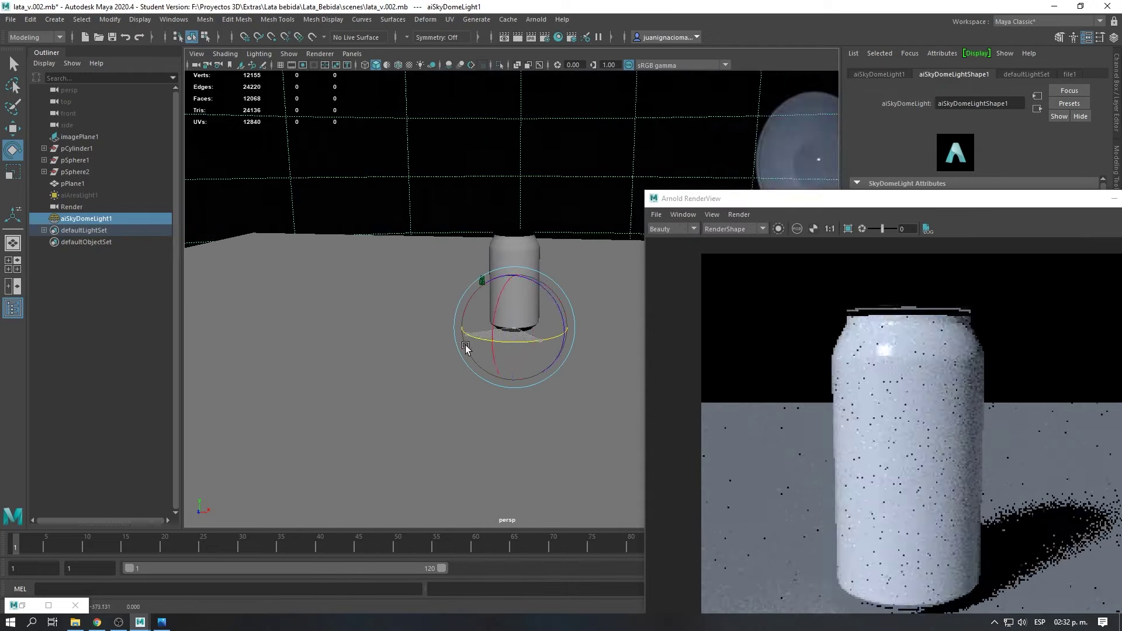
pyautogui.moveTo(465, 345); pyautogui.dragTo(520, 320)
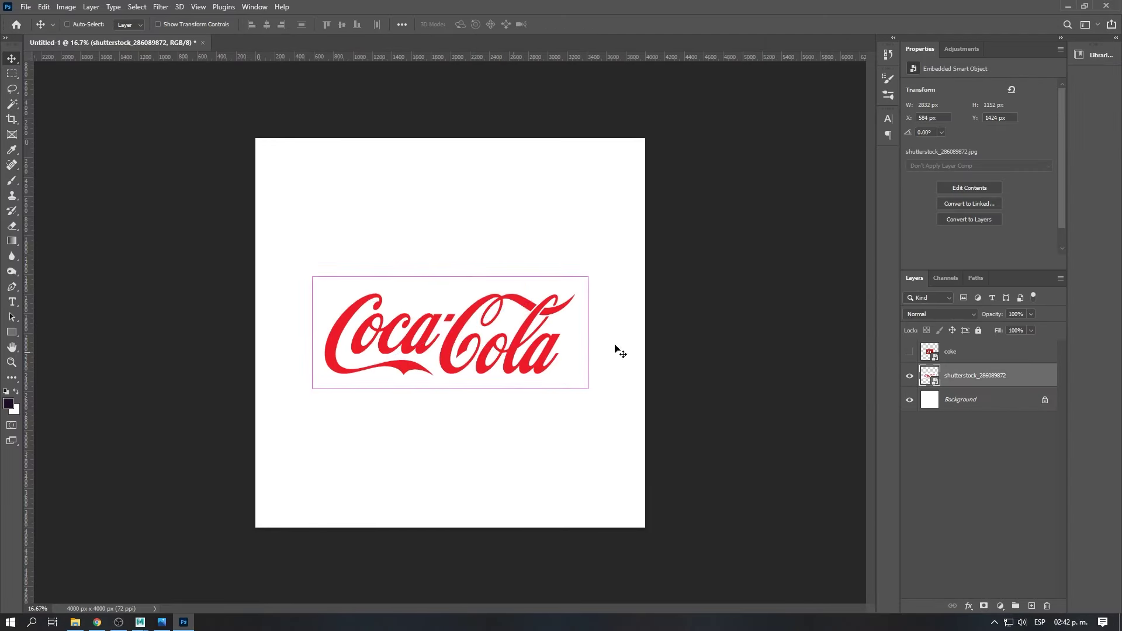
# - Rotate the Coca-Cola logo to vertical, enlarge it, and position it on the canvas
pyautogui.hotkey('ctrl', 't')
pyautogui.moveTo(594, 398); pyautogui.dragTo(325, 67)
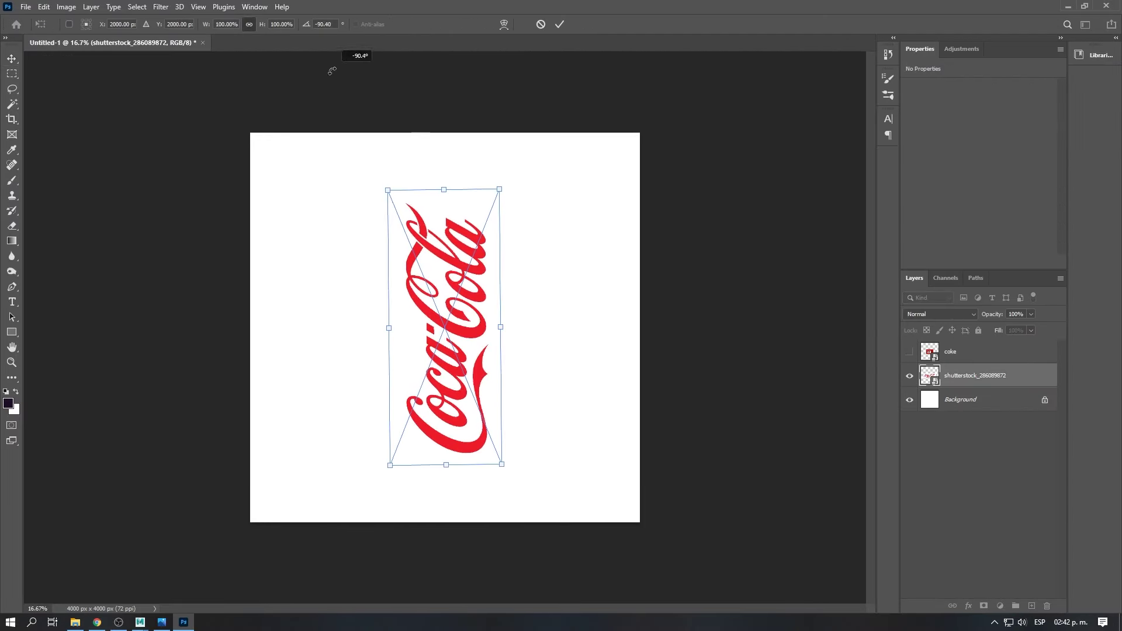
pyautogui.moveTo(541, 183); pyautogui.dragTo(576, 125)
pyautogui.press('Return')
pyautogui.moveTo(544, 327); pyautogui.dragTo(550, 327)
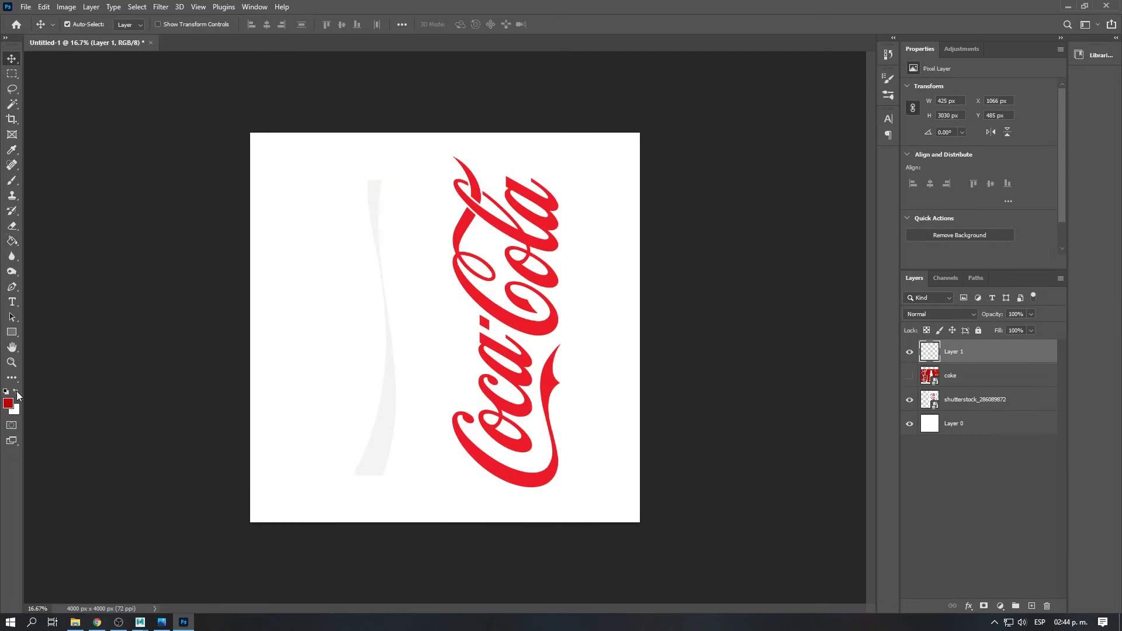
# - Paint a red curved stripe beside the logo and save the label as marca.png
pyautogui.press('b')
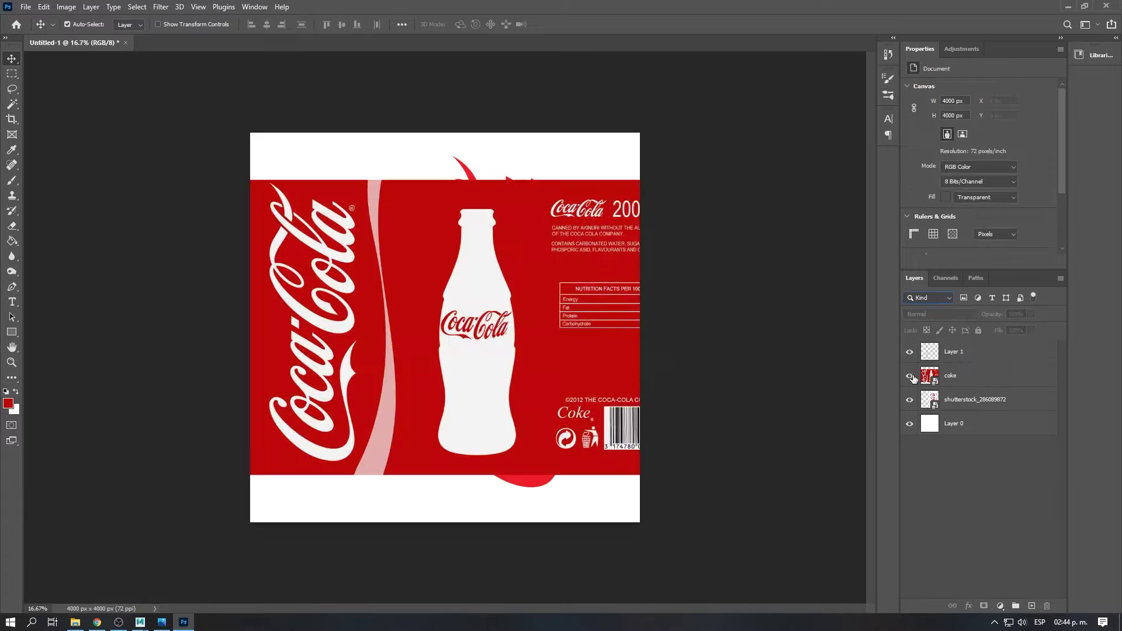
pyautogui.moveTo(356, 193); pyautogui.dragTo(381, 254)
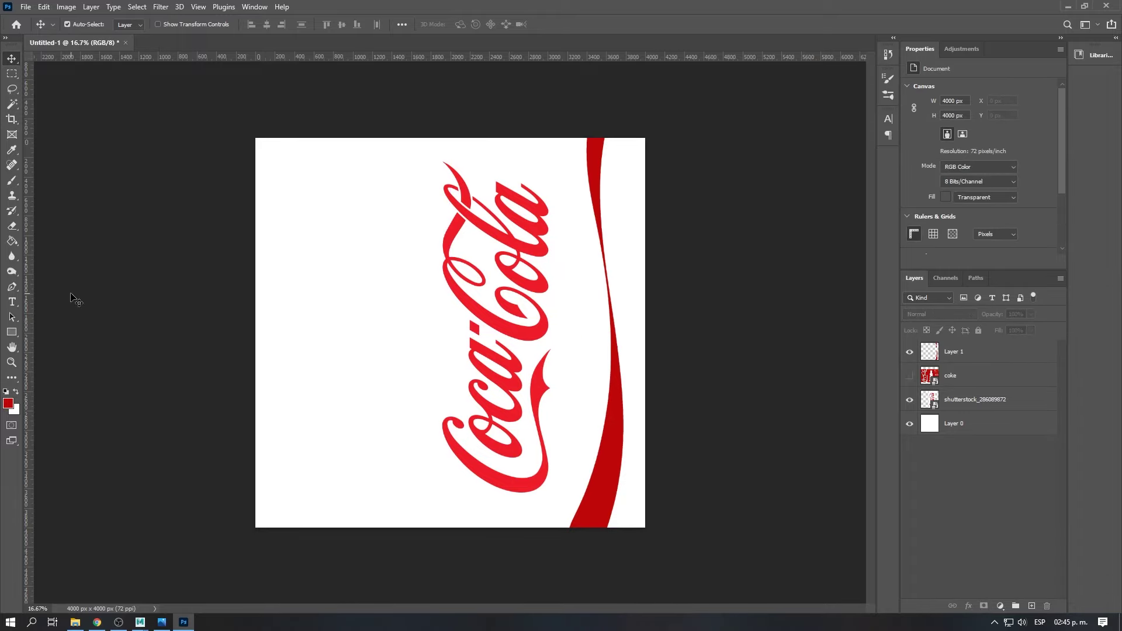
pyautogui.hotkey('ctrl', 's')
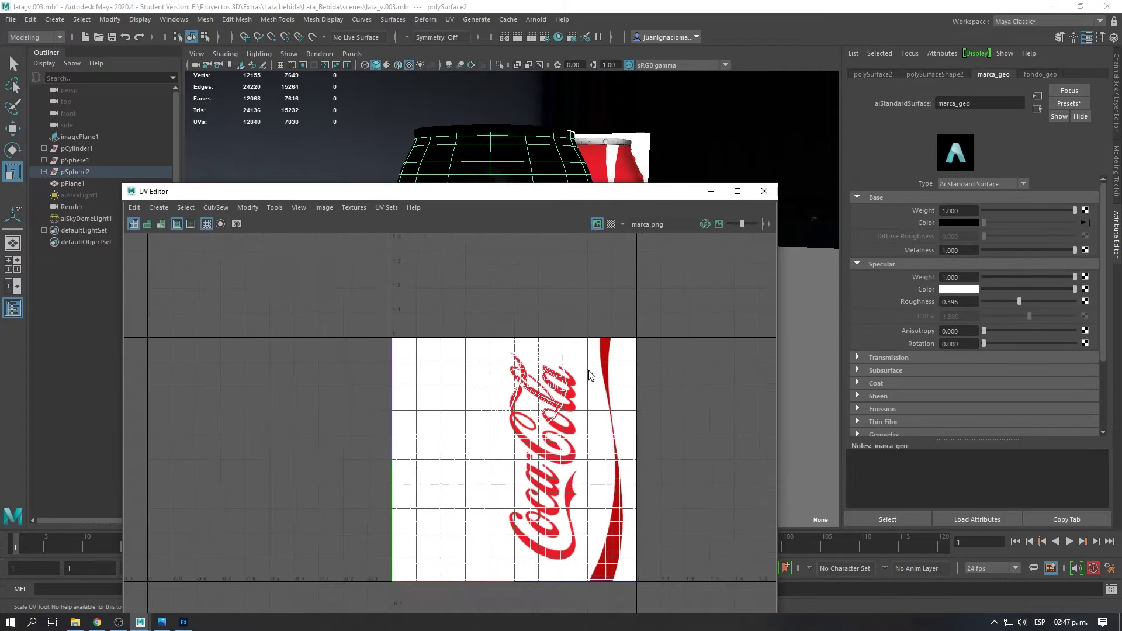
# - Select the label's UV shell, show the checker map, and shrink the render preview
pyautogui.scroll(2, 589, 376)
pyautogui.click(498, 344)
pyautogui.press('w')
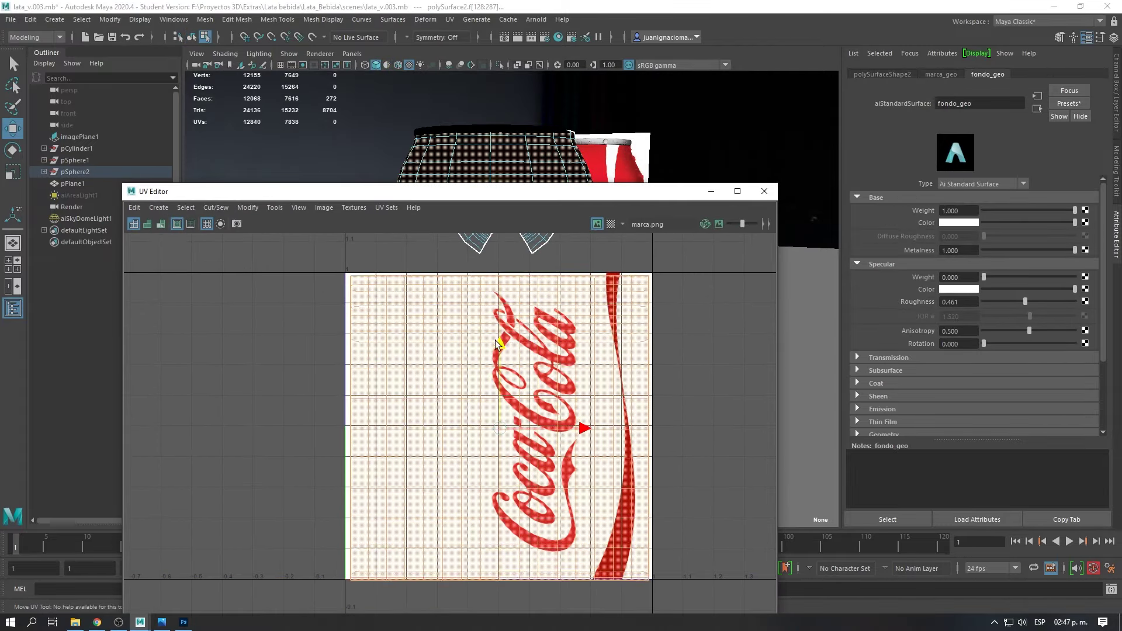
pyautogui.click(610, 223)
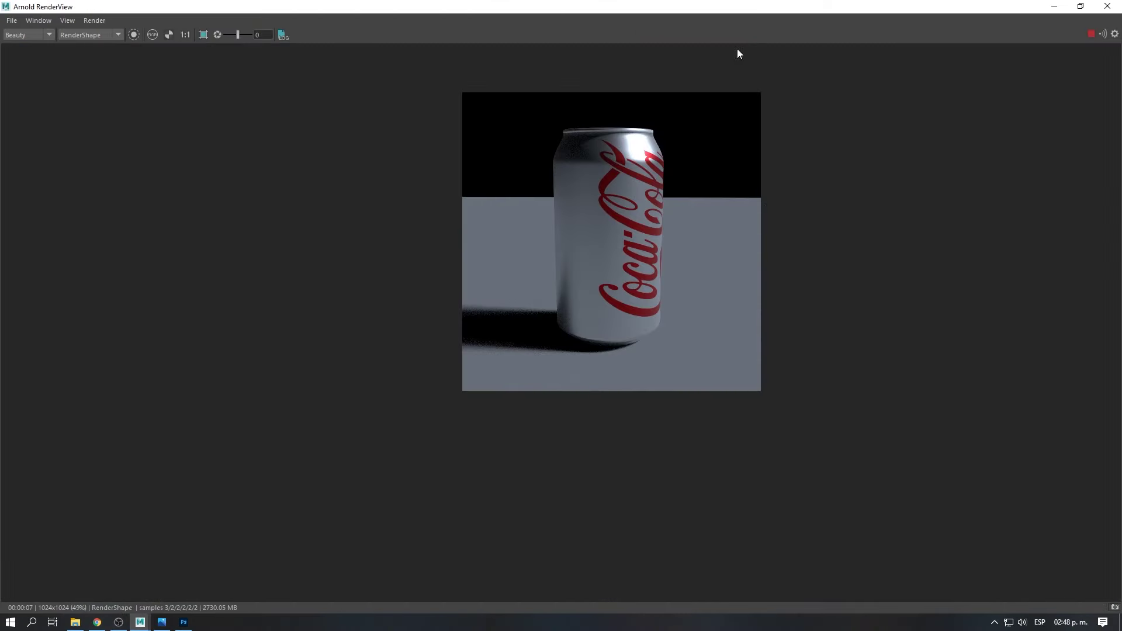
pyautogui.moveTo(738, 7)
pyautogui.mouseDown()
pyautogui.moveTo(420, 312)
pyautogui.moveTo(276, 321)
pyautogui.mouseUp()
pyautogui.press('e')
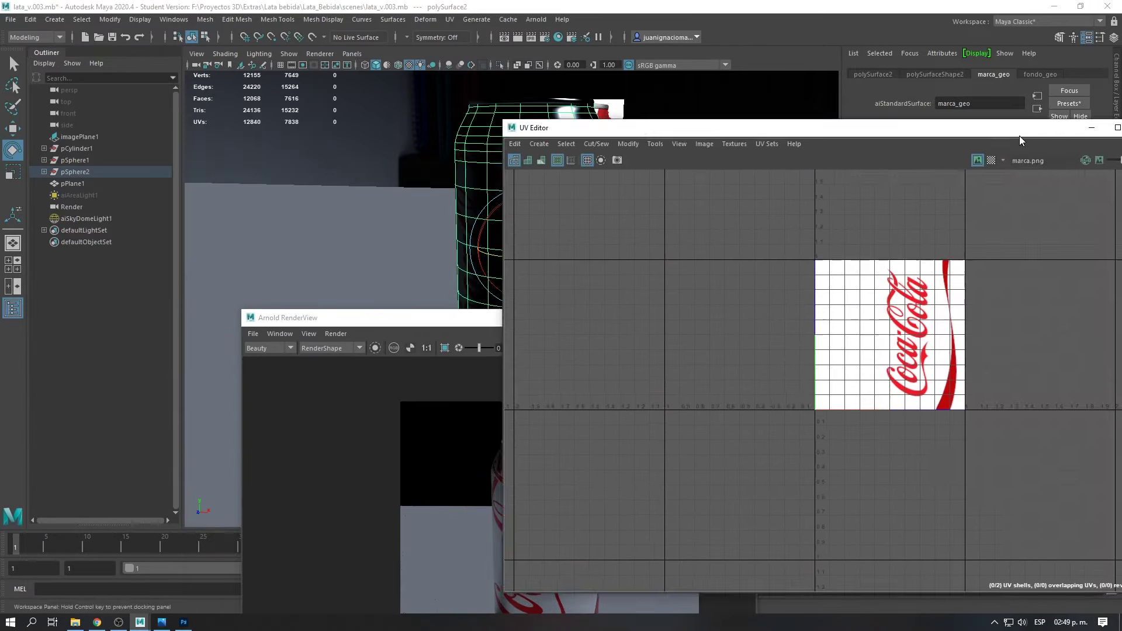
# - Switch to the UV Editing workspace and shrink the label UV shell horizontally
pyautogui.click(1046, 21)
pyautogui.click(1068, 165)
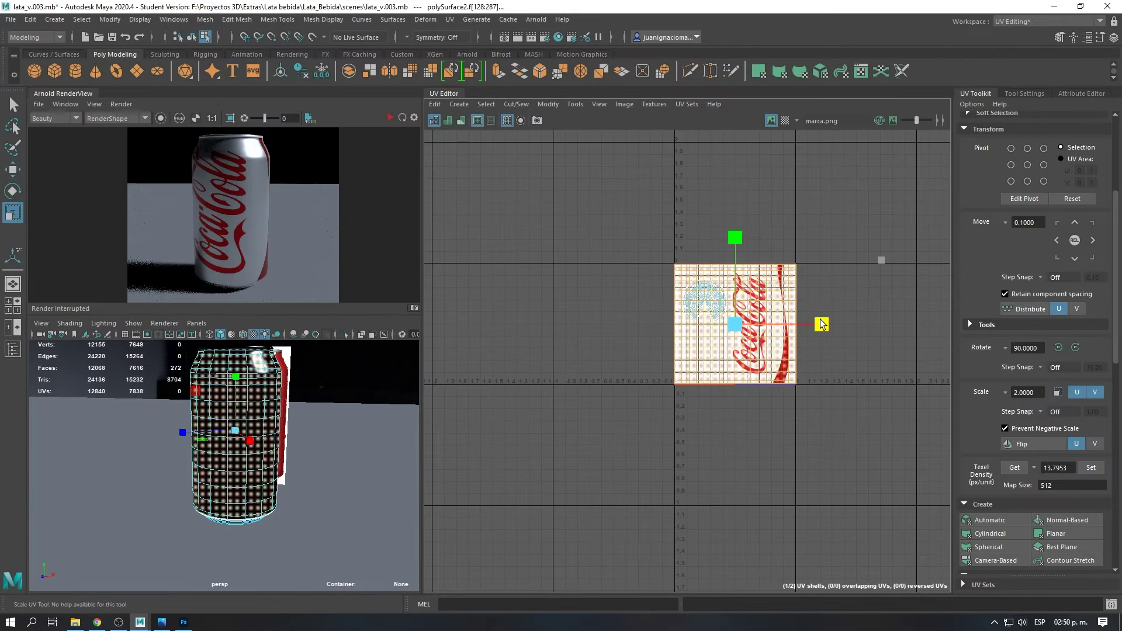
pyautogui.moveTo(821, 324); pyautogui.dragTo(826, 325)
pyautogui.click(756, 365)
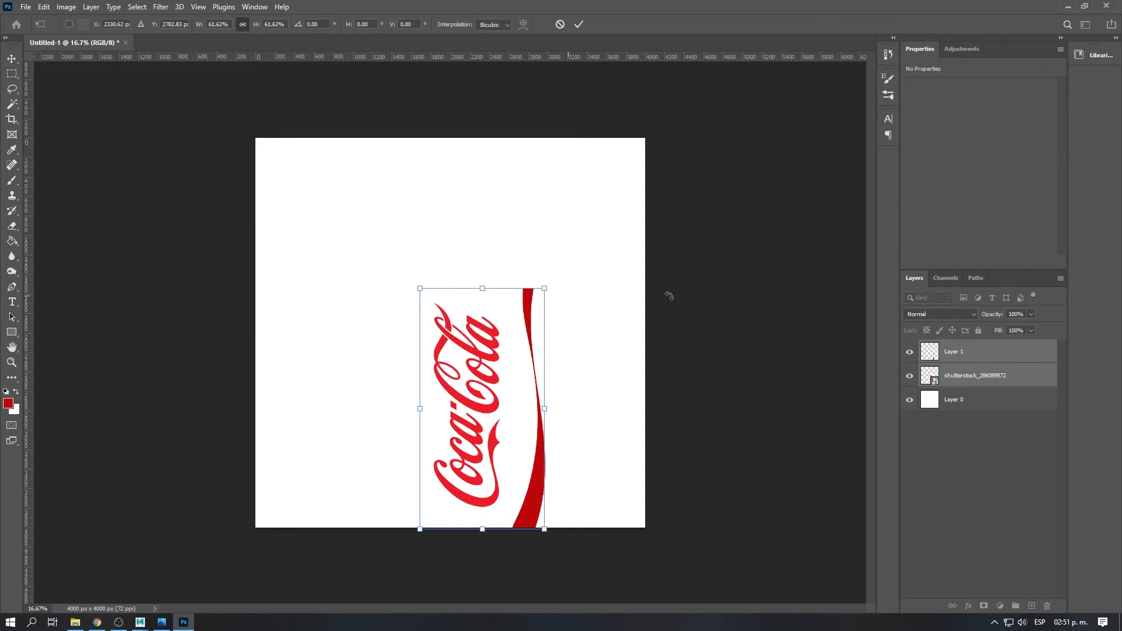
# - Merge the logo layers into one and shift Layer 1 about 120 px right
pyautogui.hotkey('ctrl', 'e')
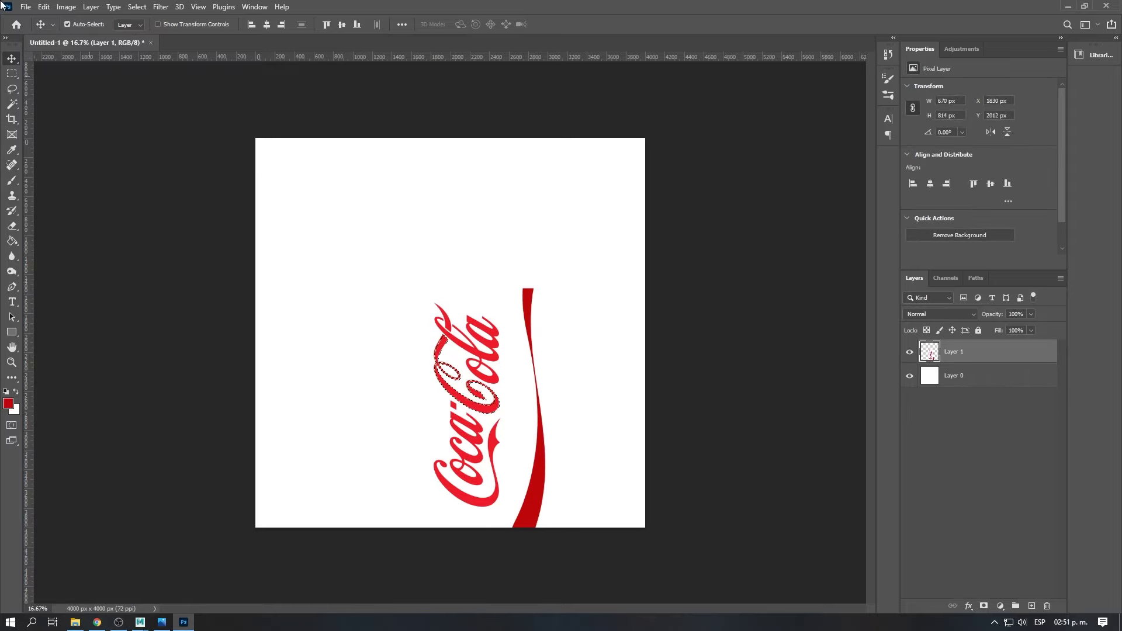
pyautogui.moveTo(471, 412); pyautogui.dragTo(540, 412)
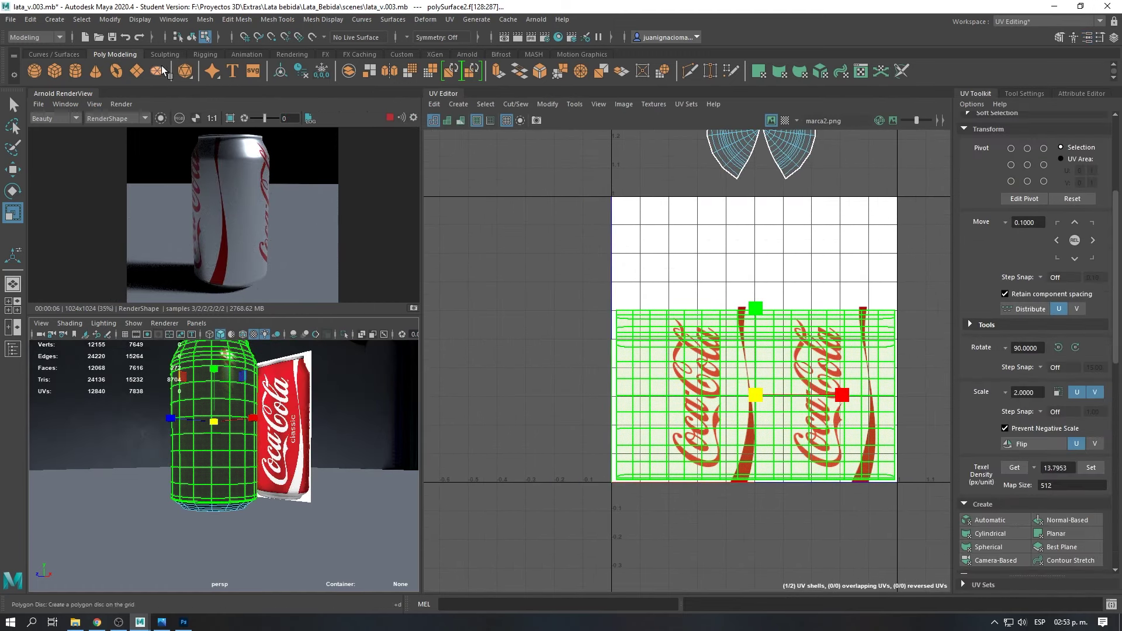
# - Enlarge the viewport panels and select the can's label UV shell
pyautogui.moveTo(226, 297); pyautogui.dragTo(297, 283, button='right')
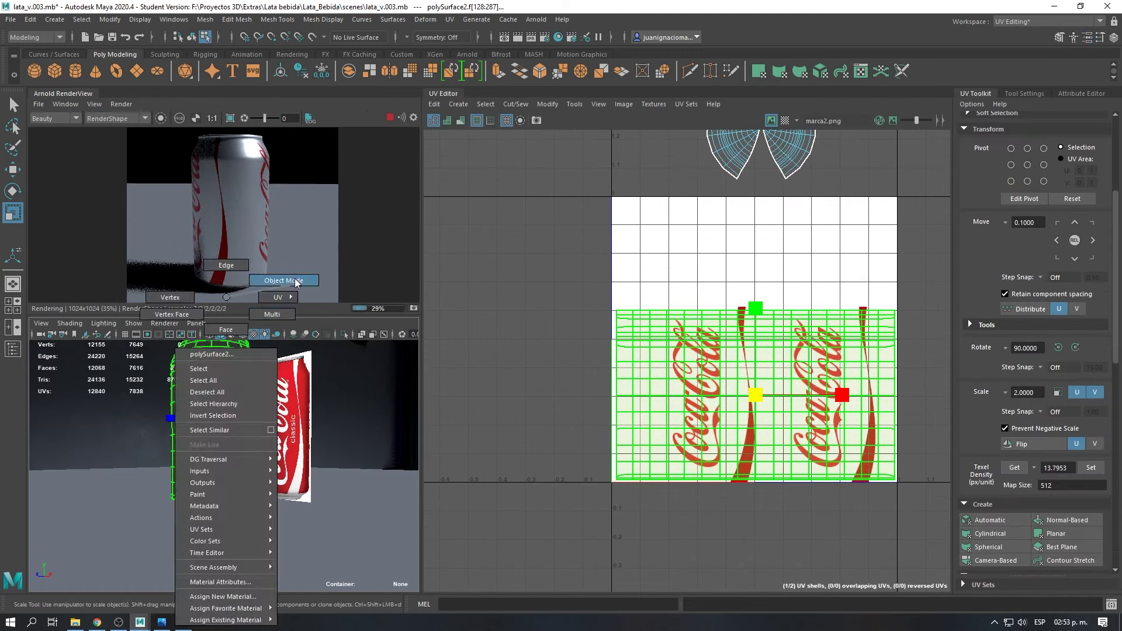
pyautogui.press('e')
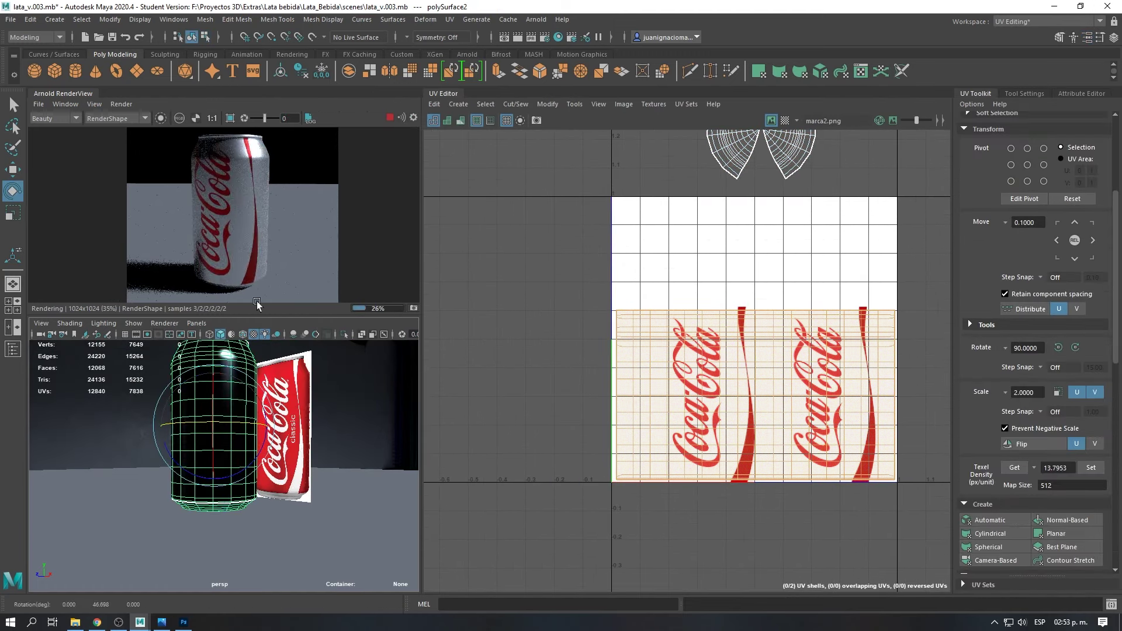
pyautogui.moveTo(419, 322); pyautogui.dragTo(516, 430)
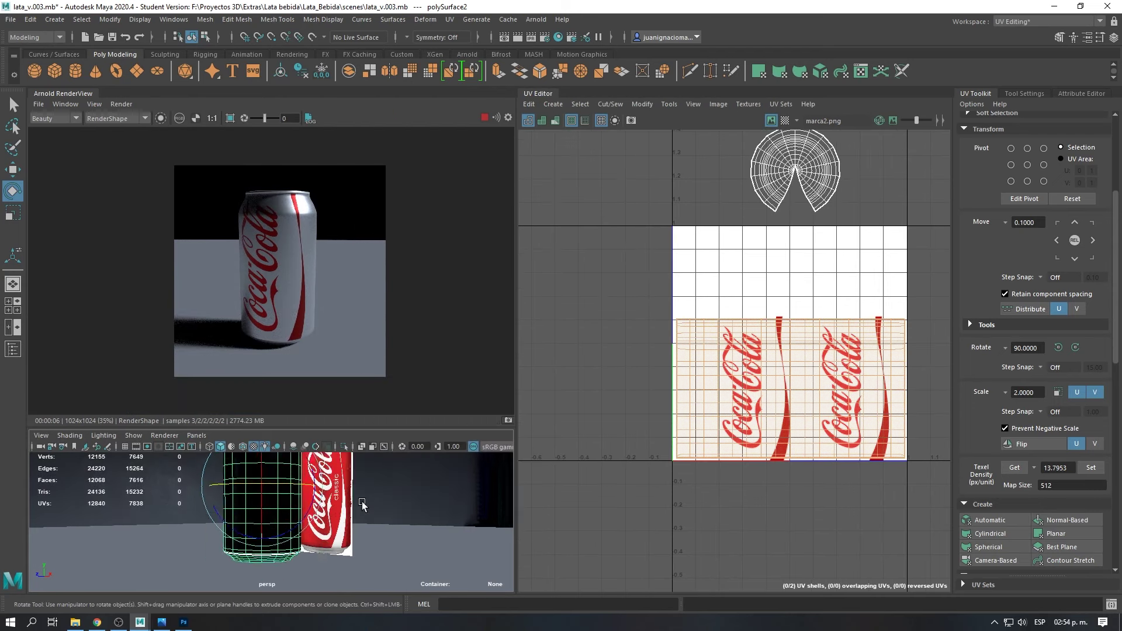
pyautogui.click(808, 388)
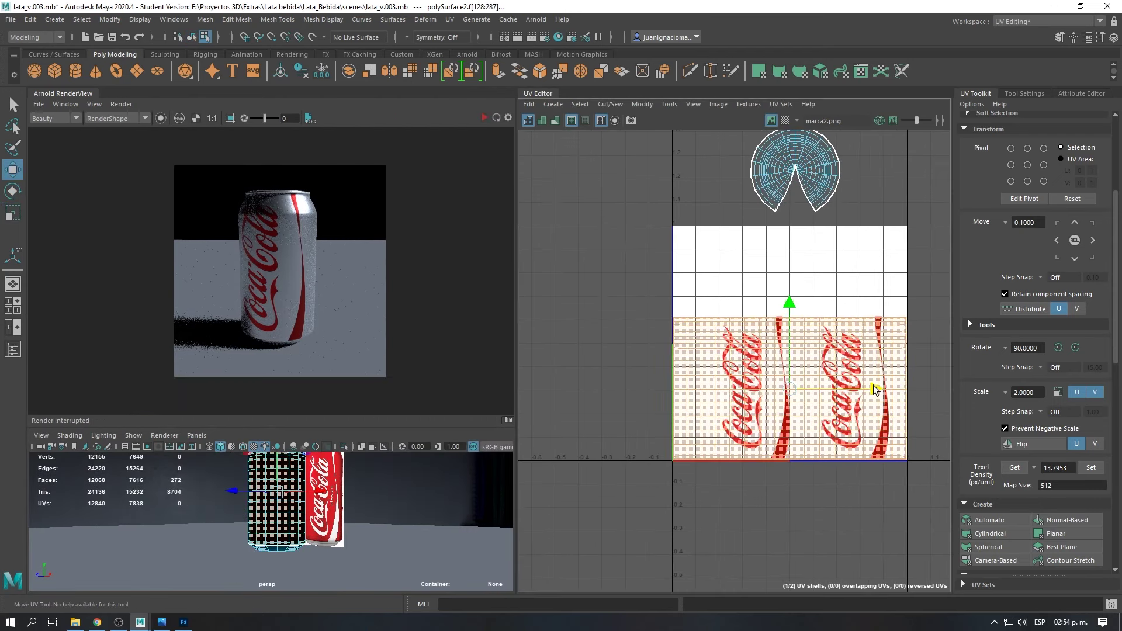
# - Nudge the two logos down on the label image in Photoshop
pyautogui.hotkey('alt', 'Tab')
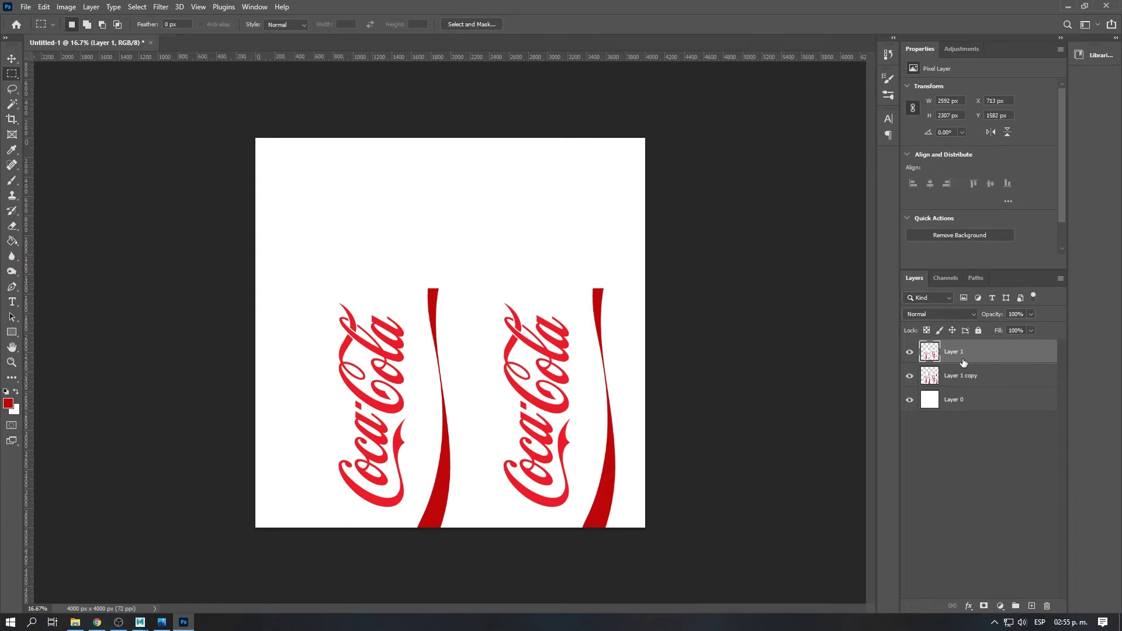
pyautogui.press('v')
pyautogui.press('Down')
pyautogui.press('Down')
pyautogui.press('Down')
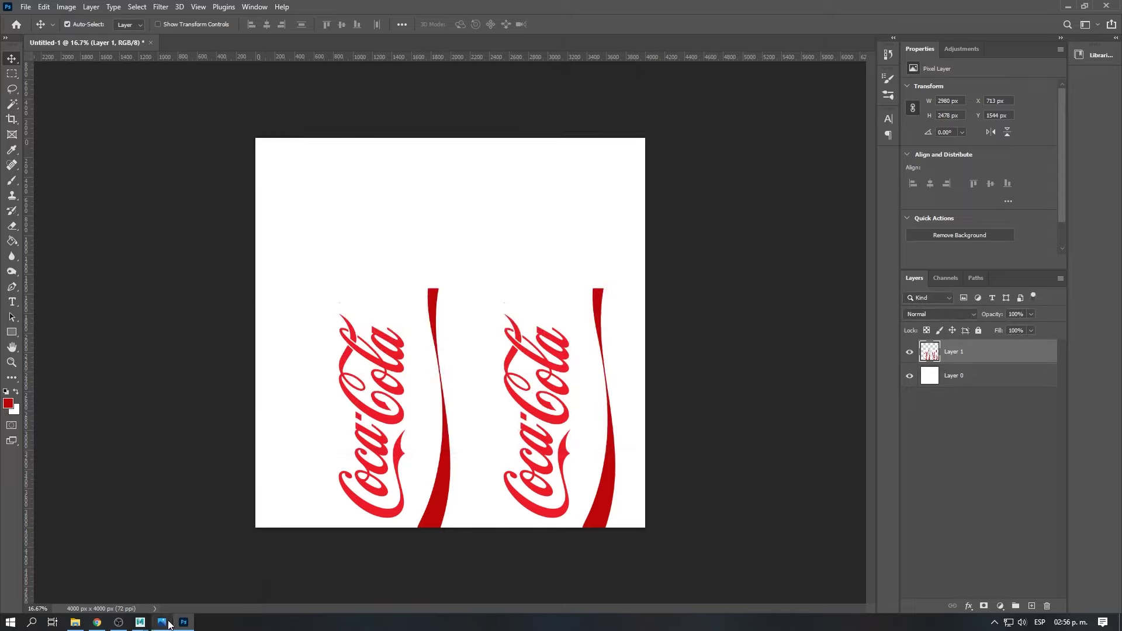
# - Back in Maya, switch the workspace to Modeling - Standard
pyautogui.click(168, 623)
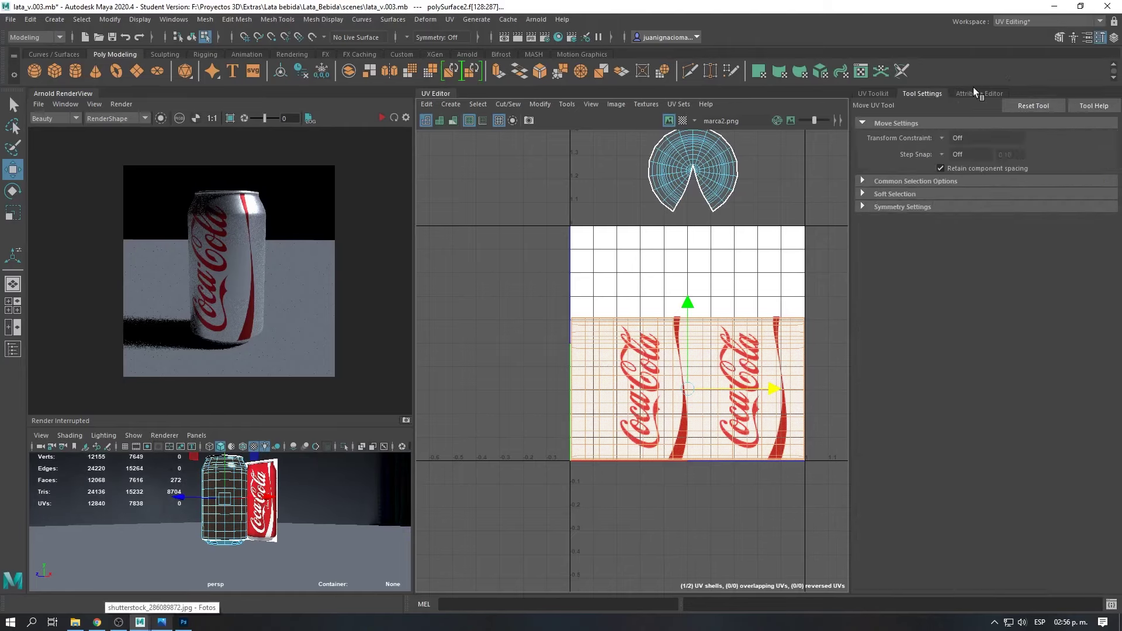
pyautogui.press('e')
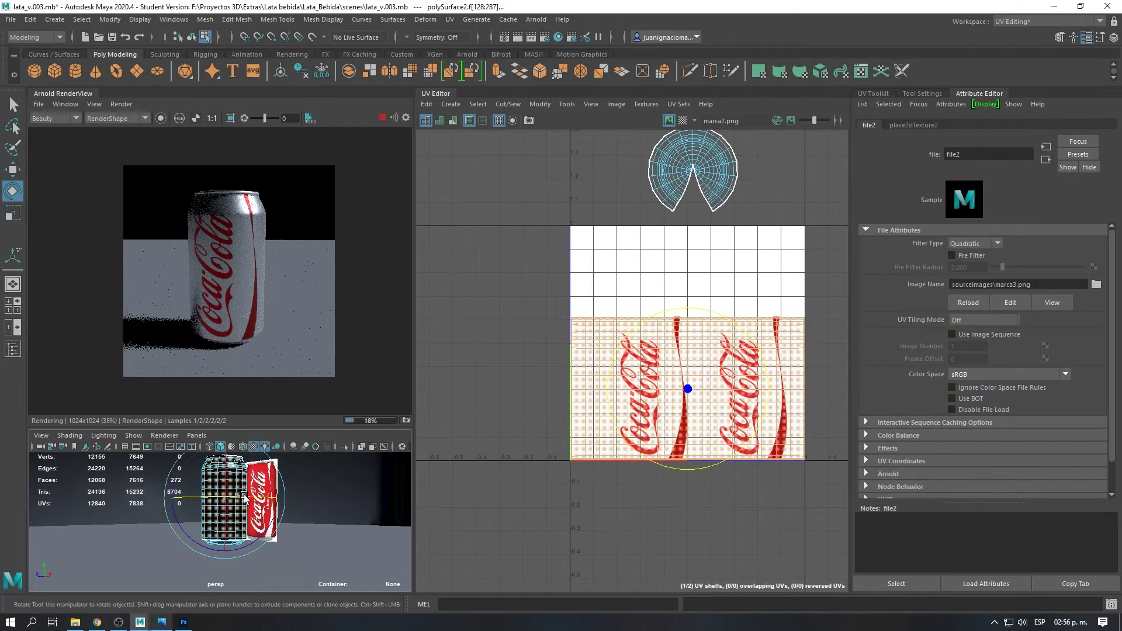
pyautogui.click(1047, 21)
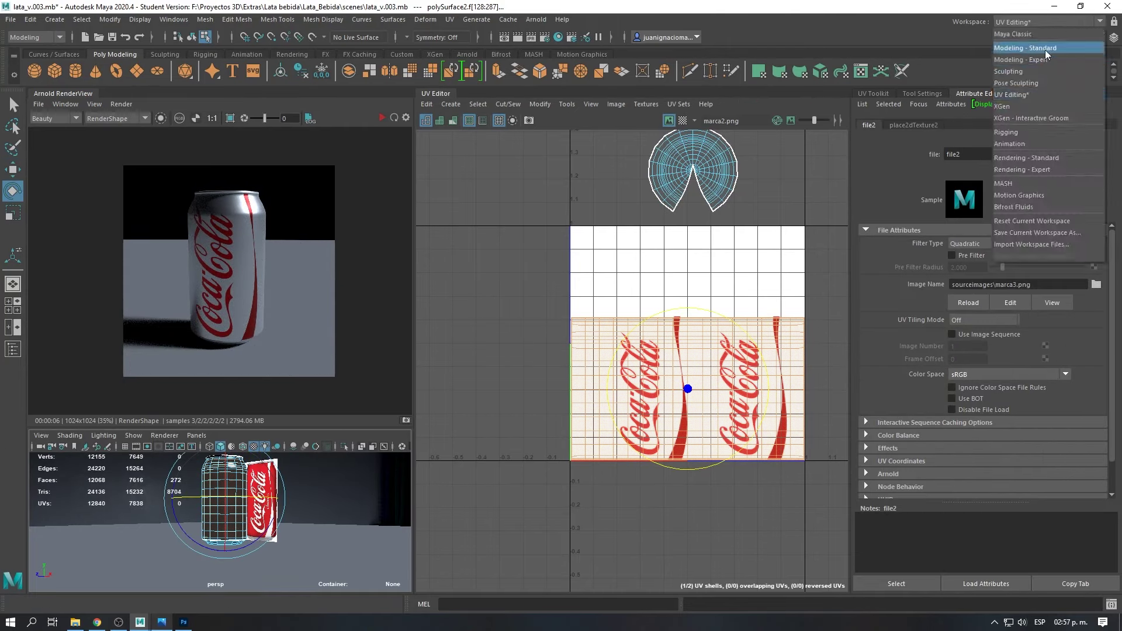
pyautogui.click(1046, 50)
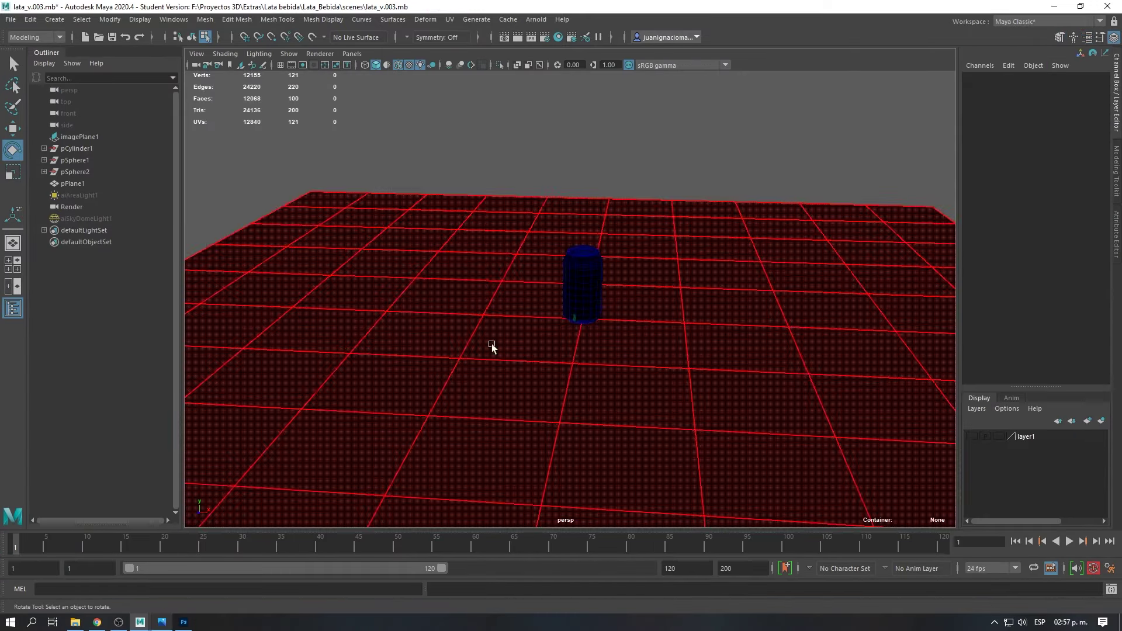
# - Give the floor plane a new aiStandardSurface named suelo and add an Arnold area light
pyautogui.click(492, 348)
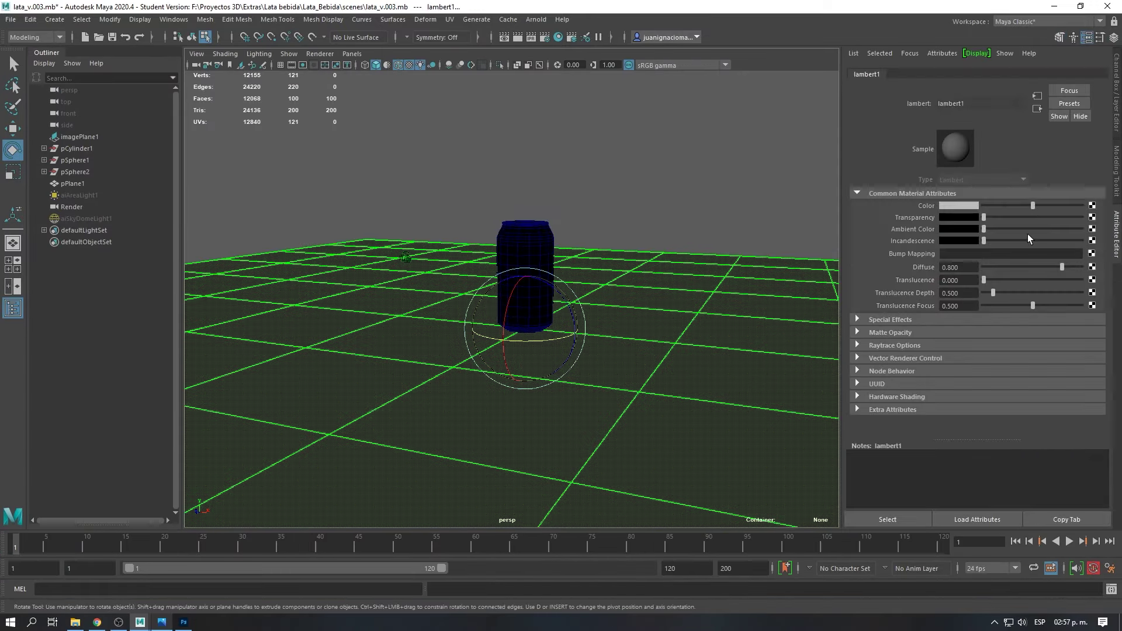
pyautogui.click(558, 37)
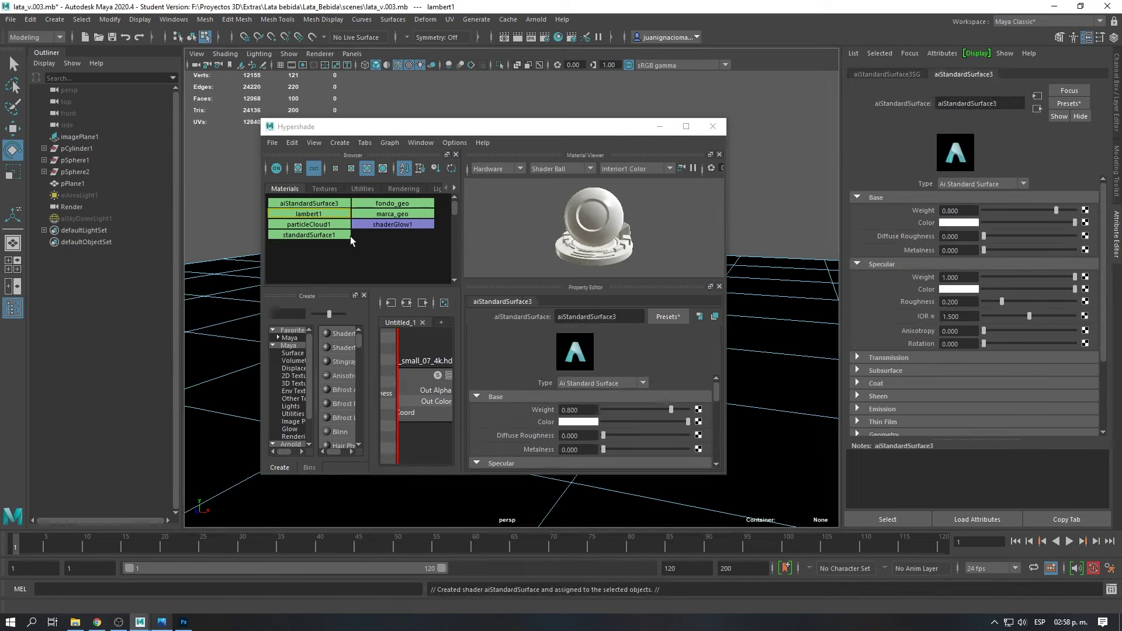
pyautogui.click(660, 126)
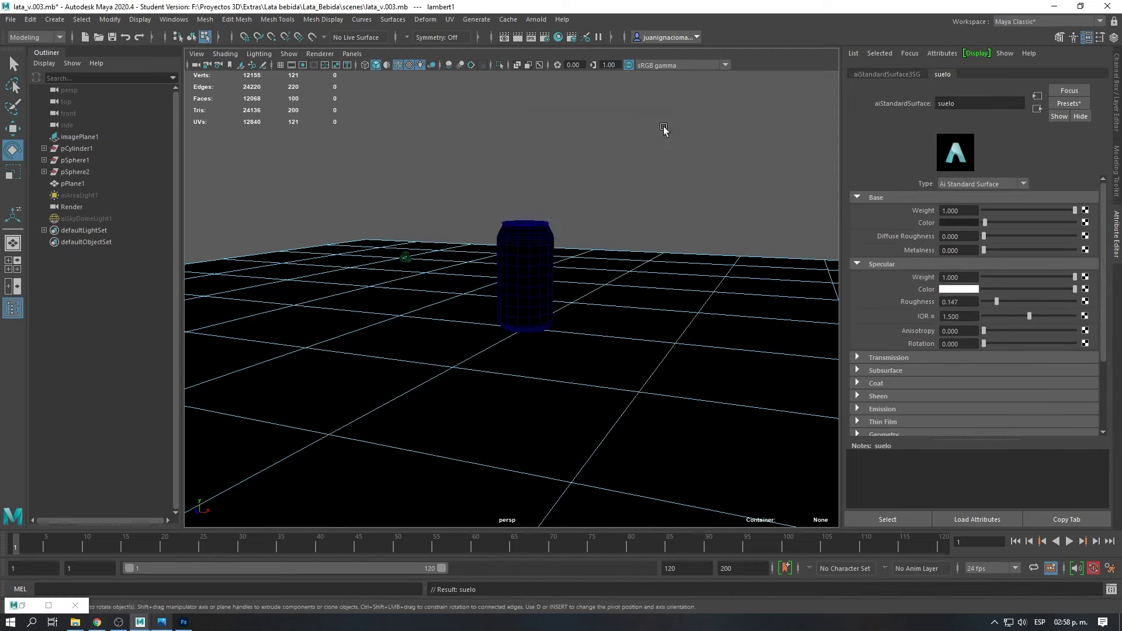
pyautogui.click(536, 20)
pyautogui.click(717, 80)
# - Set up lit Render/persp panels and aim the area light above the can
pyautogui.press('w')
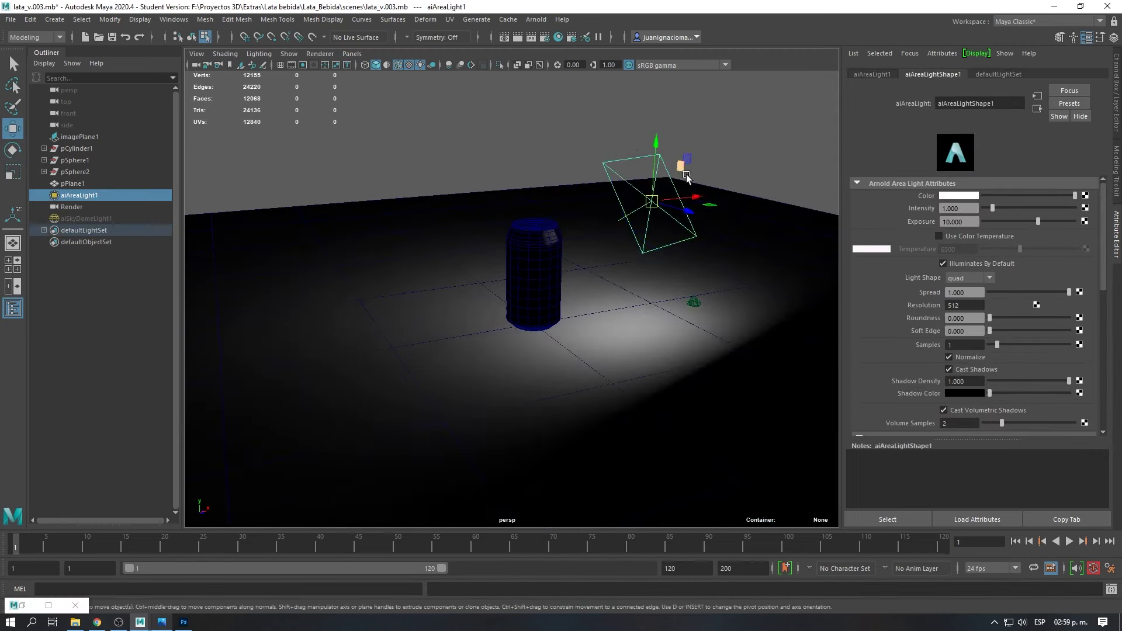
pyautogui.keyDown('alt'); pyautogui.moveTo(634, 314); pyautogui.dragTo(585, 281); pyautogui.keyUp('alt')
pyautogui.click(12, 269)
pyautogui.click(386, 64)
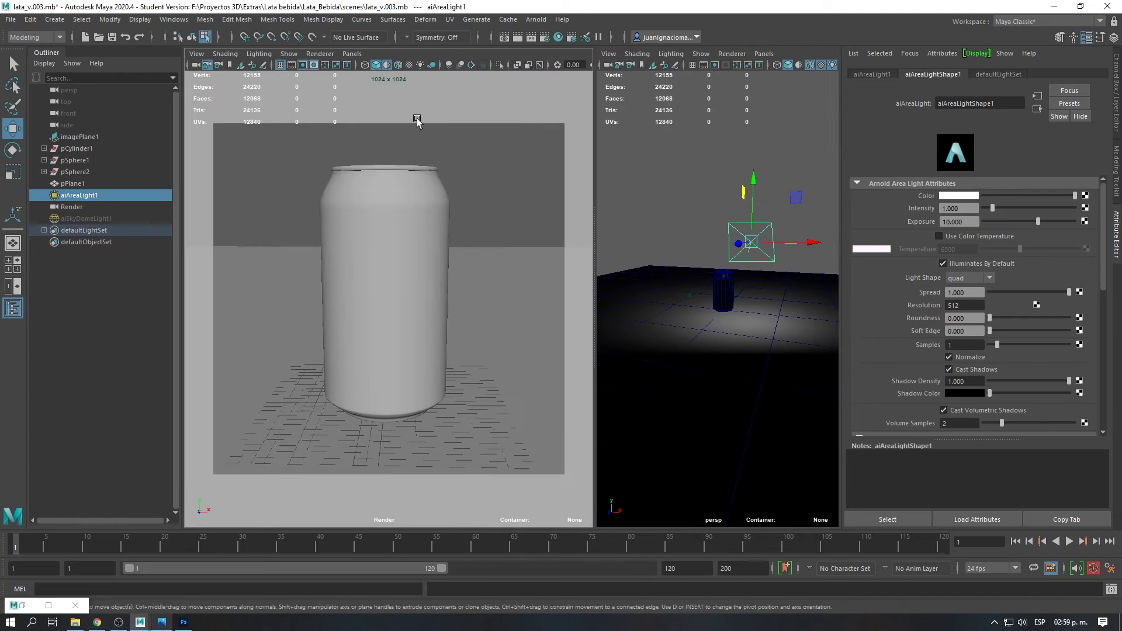
pyautogui.click(421, 64)
pyautogui.press('e')
pyautogui.moveTo(749, 258)
pyautogui.mouseDown()
pyautogui.moveTo(770, 230)
pyautogui.moveTo(735, 156)
pyautogui.mouseUp()
pyautogui.press('w')
# - Open the Arnold RenderView and tilt the area light to re-aim its beam
pyautogui.click(504, 37)
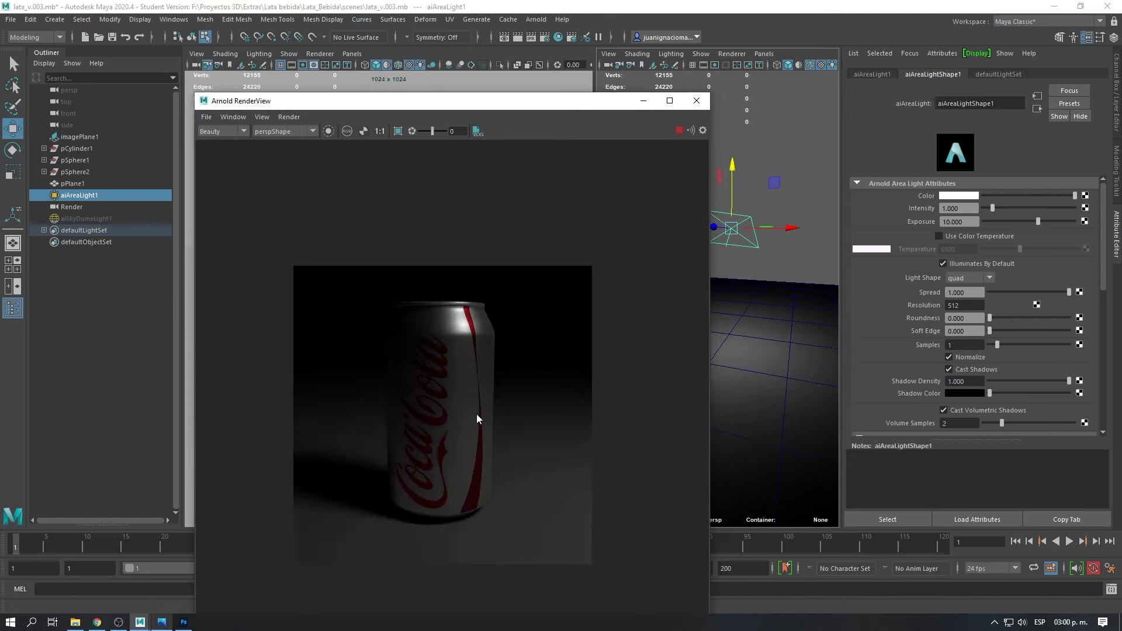
pyautogui.moveTo(565, 108)
pyautogui.mouseDown()
pyautogui.moveTo(434, 295)
pyautogui.moveTo(395, 152)
pyautogui.mouseUp()
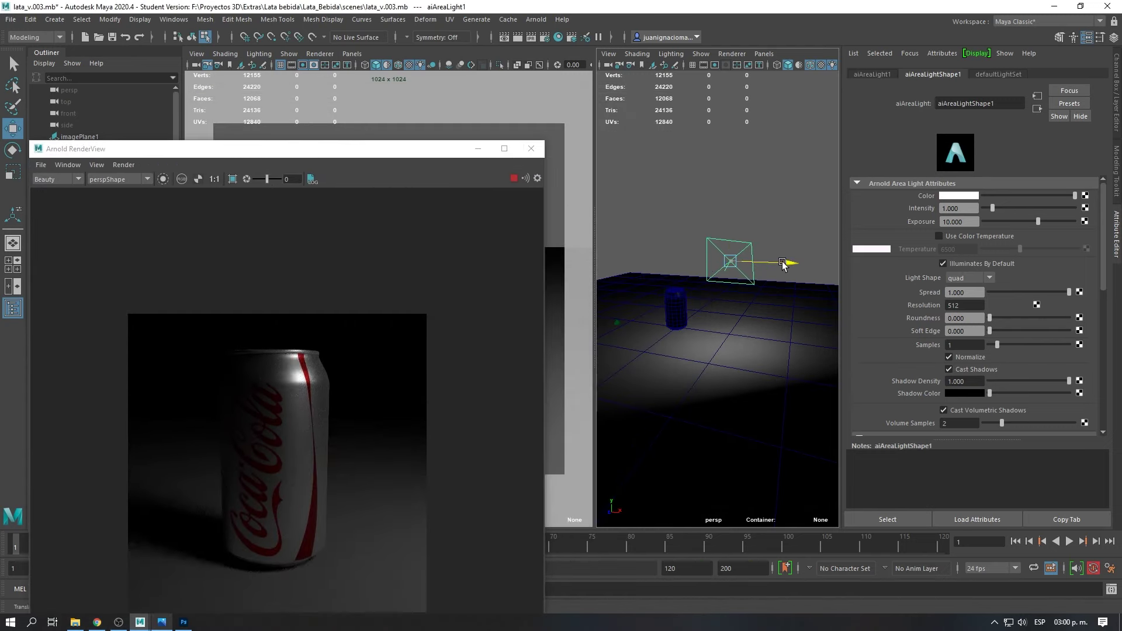
pyautogui.keyDown('alt'); pyautogui.moveTo(725, 363); pyautogui.dragTo(737, 345); pyautogui.keyUp('alt')
pyautogui.press('e')
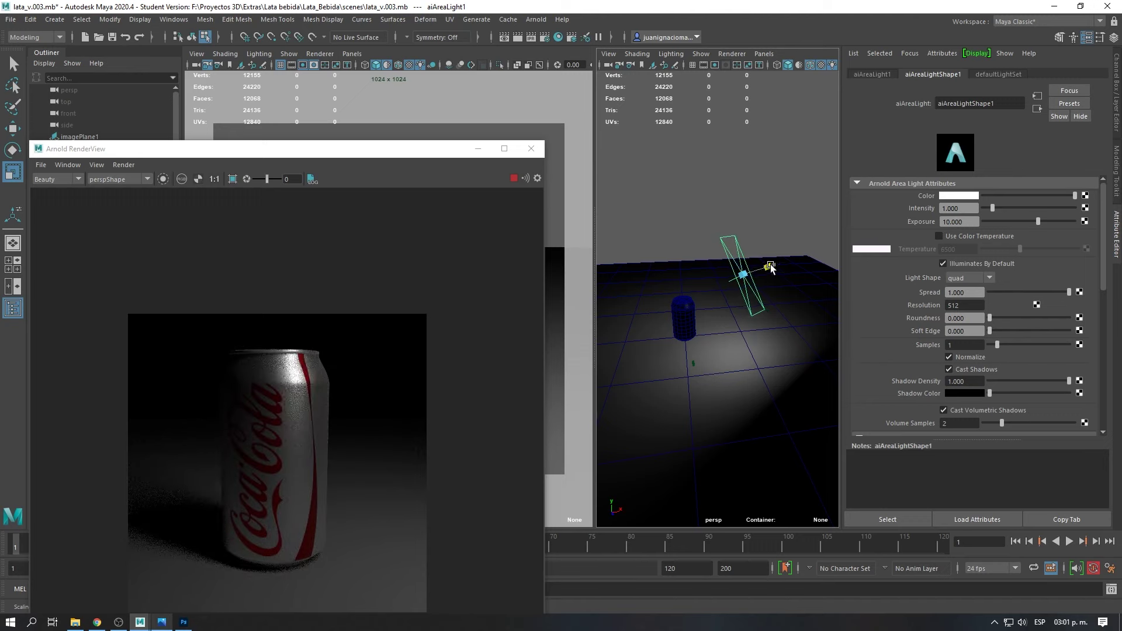
pyautogui.moveTo(769, 279); pyautogui.dragTo(797, 304)
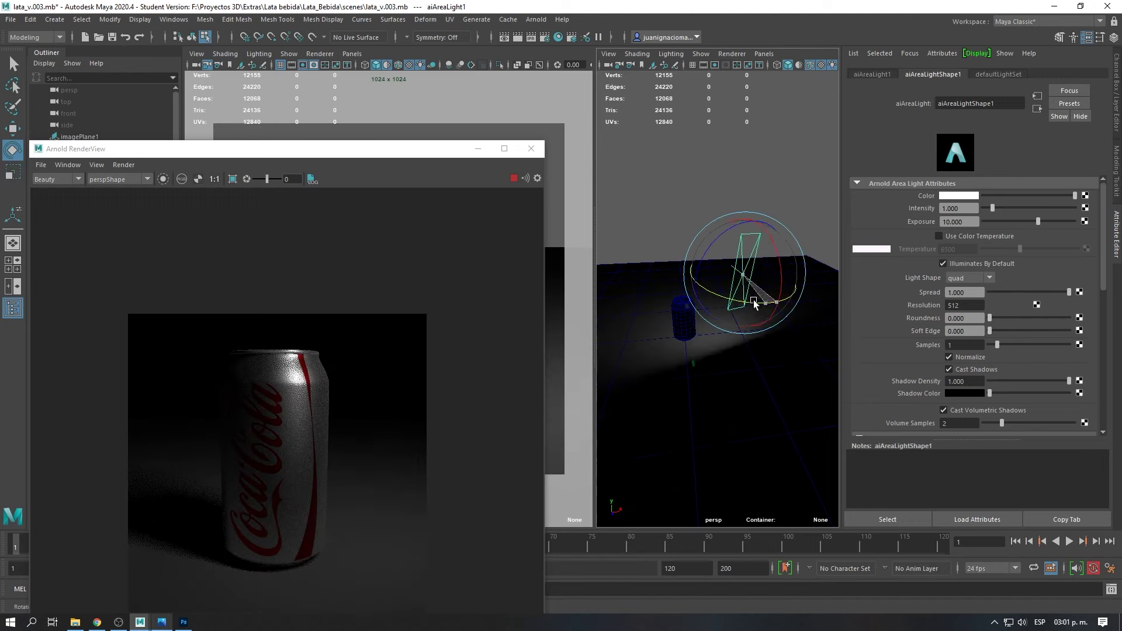
# - Assign pPlane1 a new aiStandardSurface material, suelo, and show its specular settings
pyautogui.click(676, 471)
pyautogui.moveTo(731, 388); pyautogui.dragTo(705, 260, button='right')
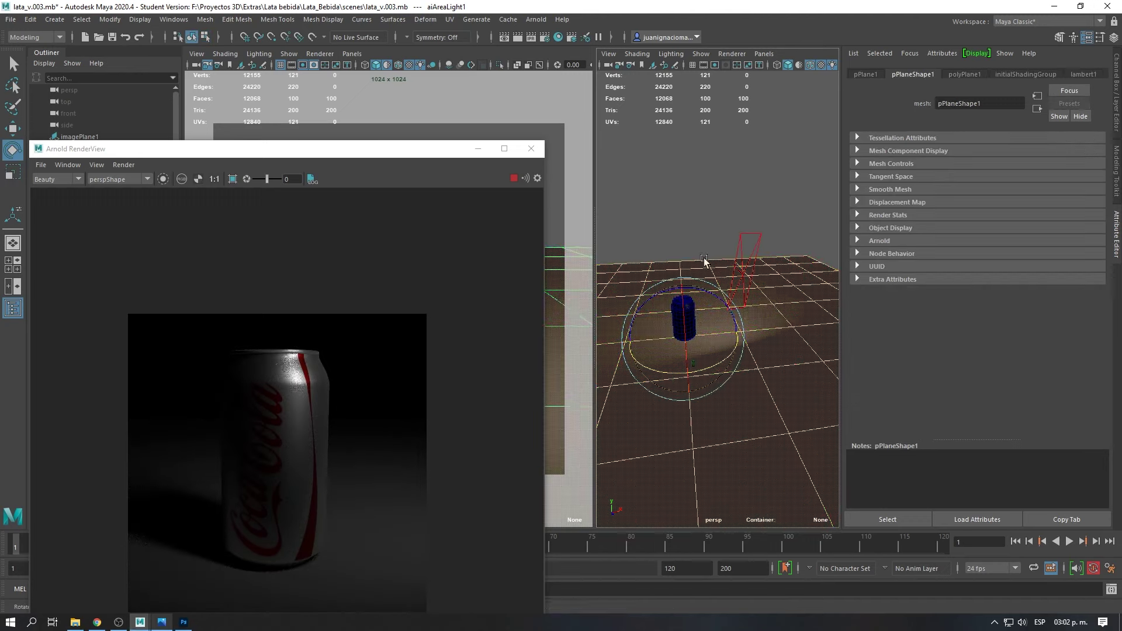
pyautogui.click(879, 240)
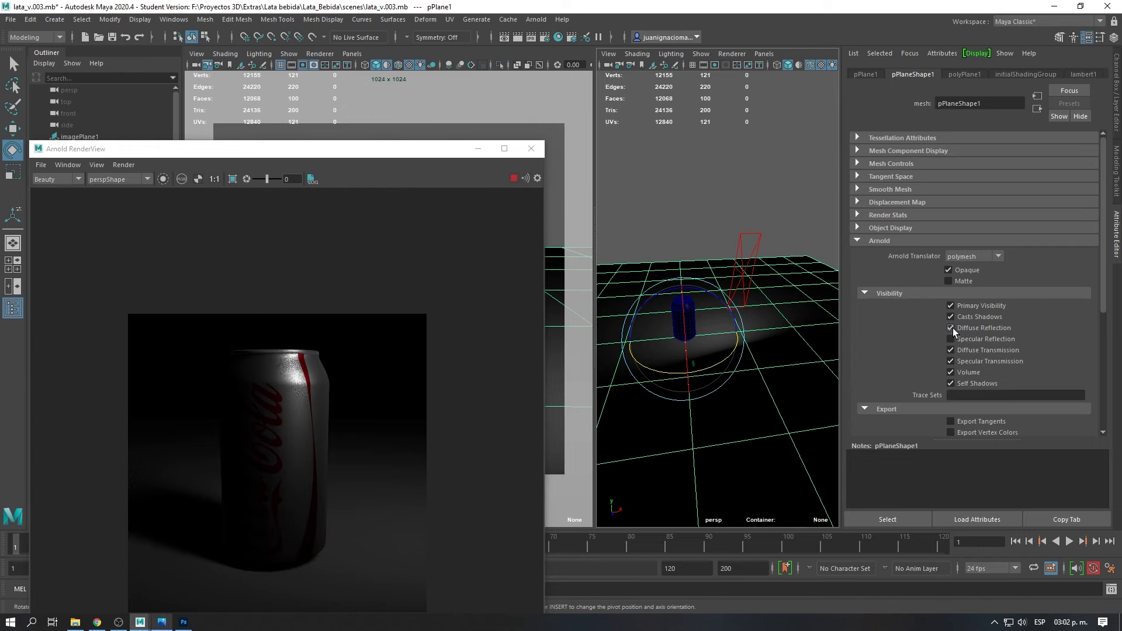
pyautogui.click(1011, 76)
pyautogui.moveTo(784, 346); pyautogui.dragTo(859, 472, button='right')
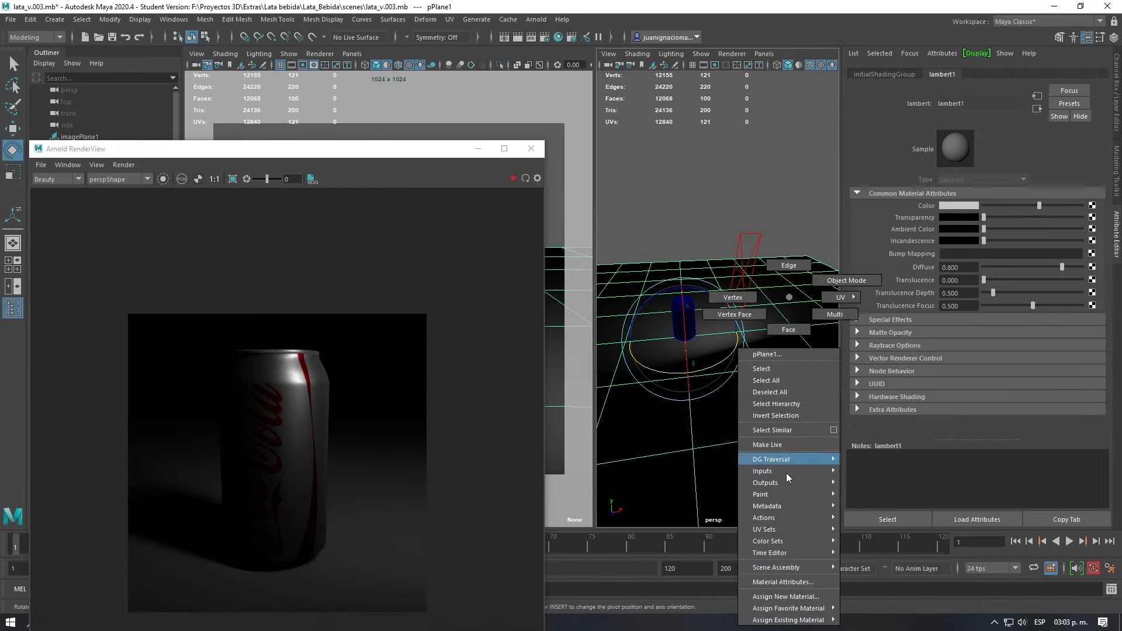
pyautogui.click(874, 240)
pyautogui.click(1004, 74)
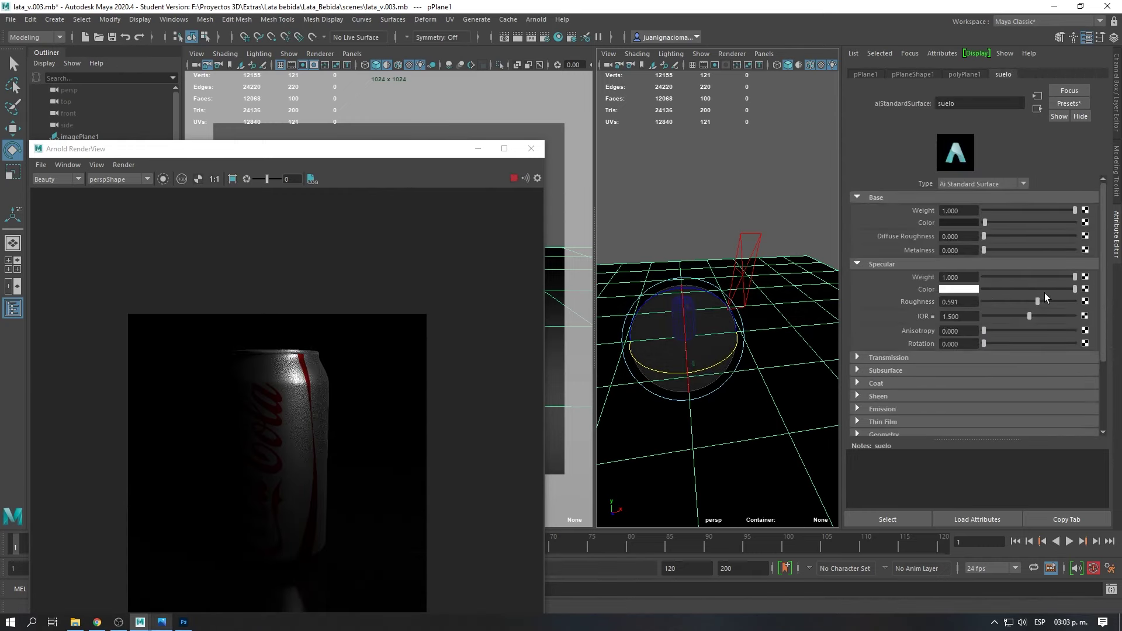
# - Move the first area light left and adjust its aim point
pyautogui.click(766, 266)
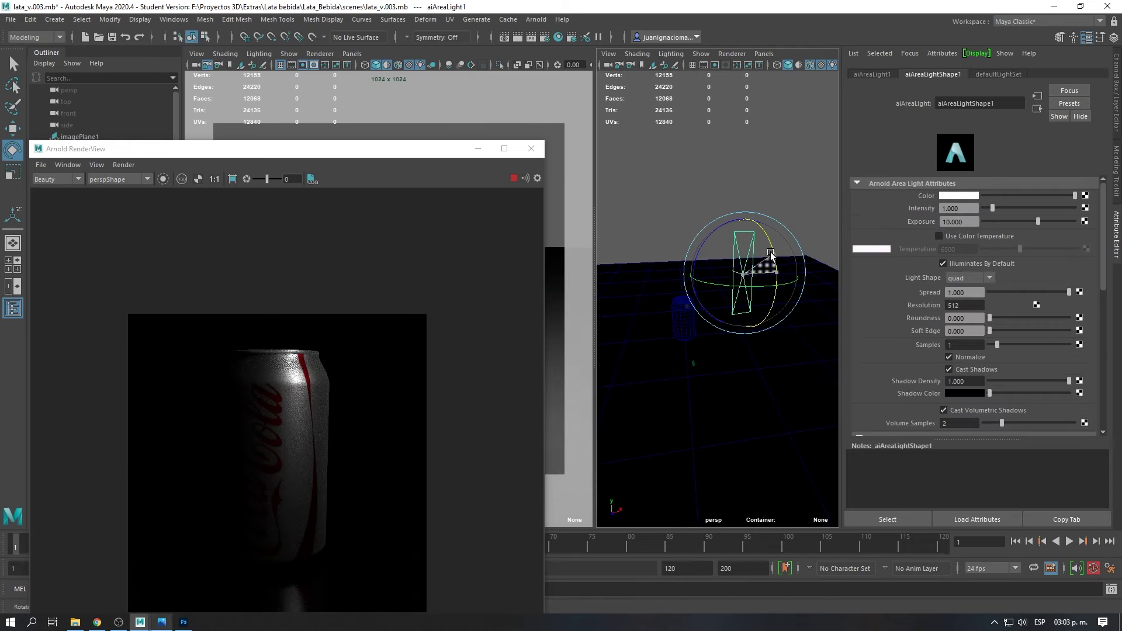
pyautogui.moveTo(790, 273); pyautogui.dragTo(754, 273)
pyautogui.moveTo(300, 401); pyautogui.dragTo(387, 317, button='middle')
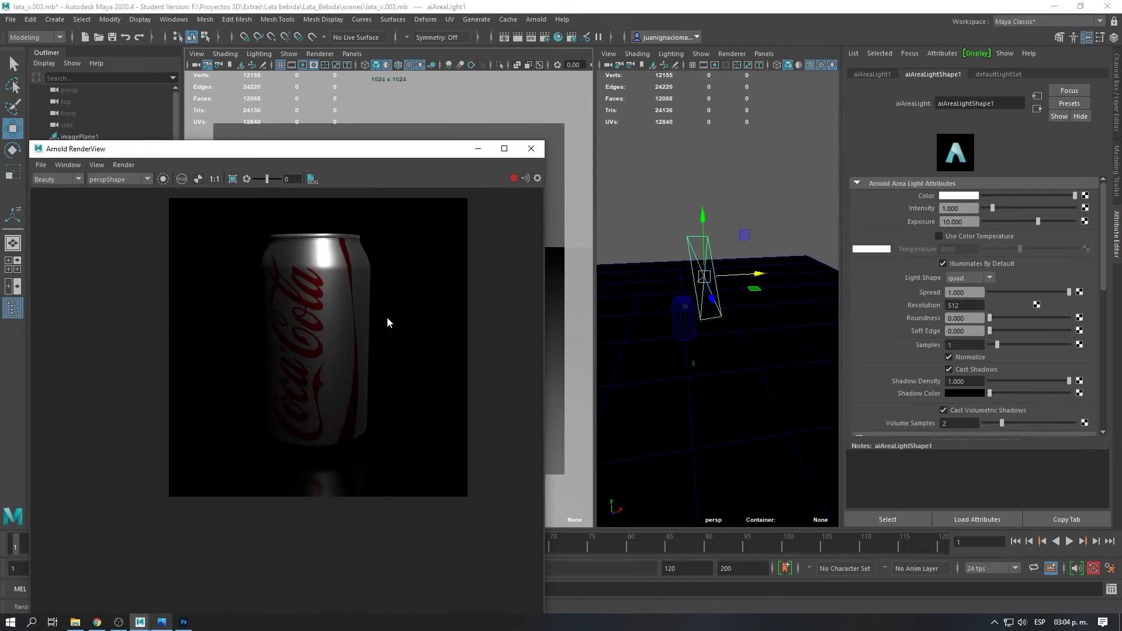
pyautogui.press('t')
pyautogui.moveTo(703, 341); pyautogui.dragTo(708, 343)
pyautogui.moveTo(717, 292); pyautogui.dragTo(767, 297)
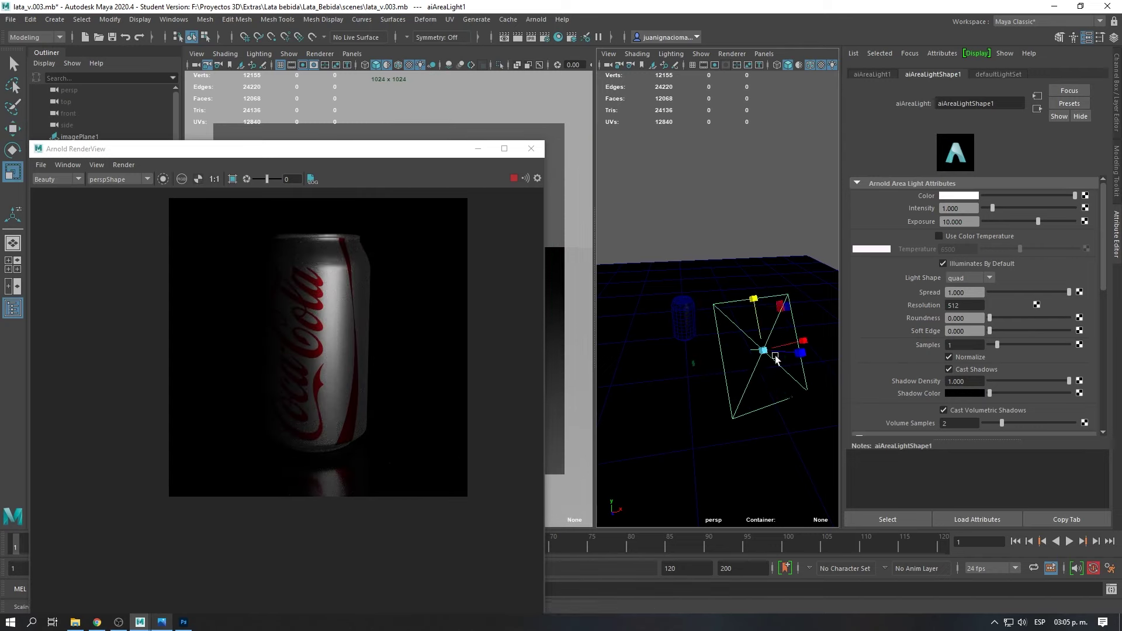
pyautogui.hotkey('ctrl', 'z')
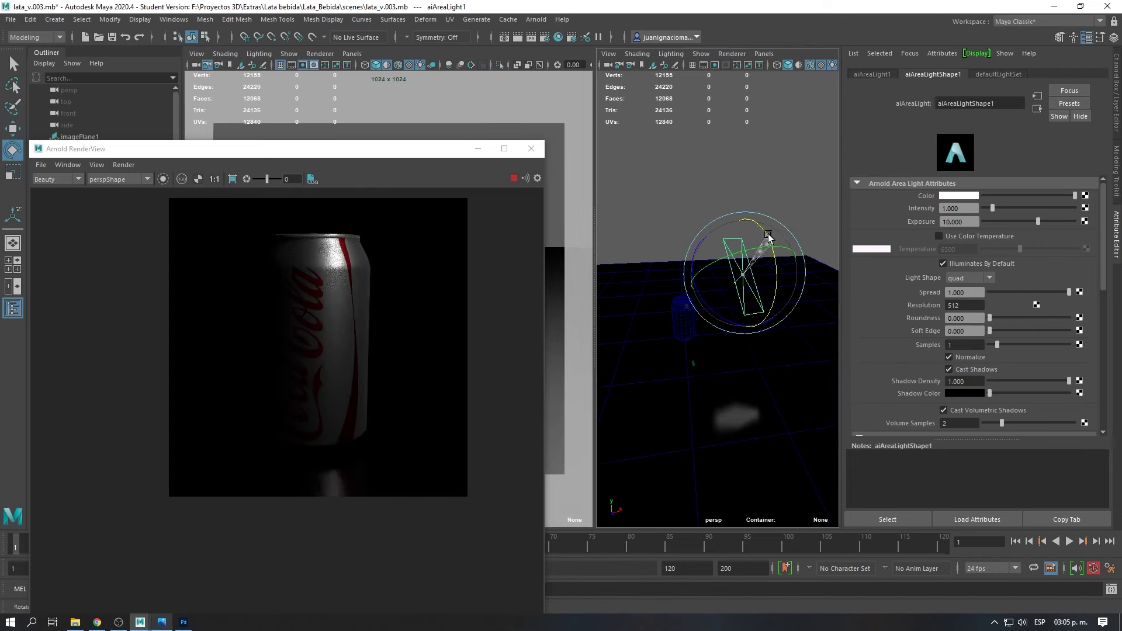
# - Reposition the first area light and lower its exposure to 4
pyautogui.moveTo(234, 148); pyautogui.dragTo(311, 186)
pyautogui.hotkey('ctrl', 'h')
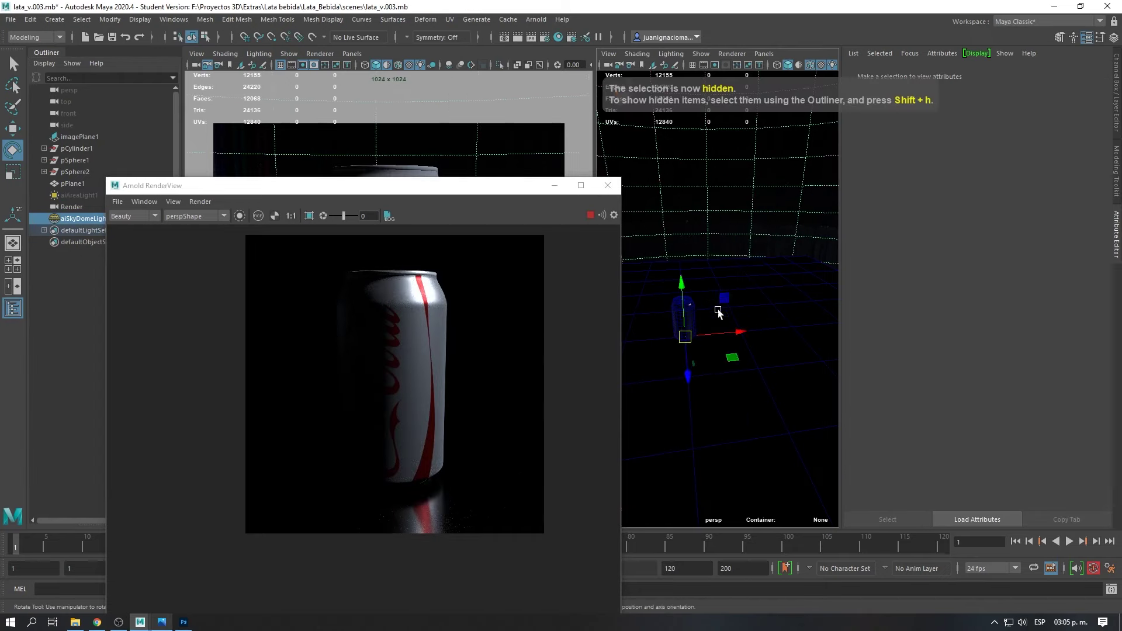
pyautogui.hotkey('ctrl', 'z')
pyautogui.press('w')
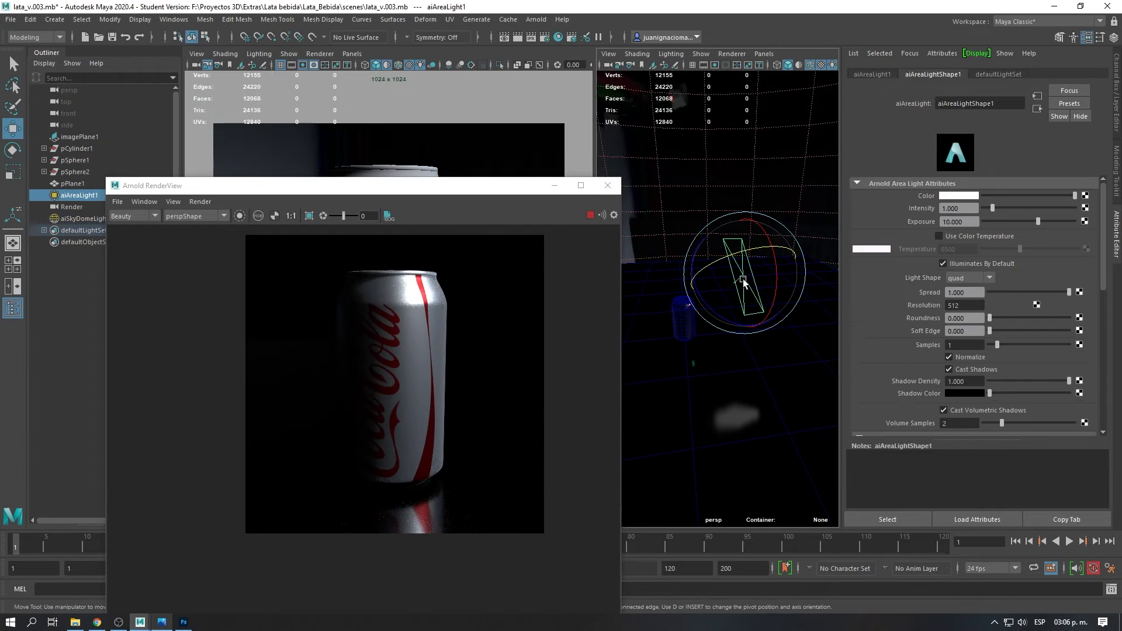
pyautogui.keyDown('alt'); pyautogui.moveTo(743, 279); pyautogui.dragTo(729, 281); pyautogui.keyUp('alt')
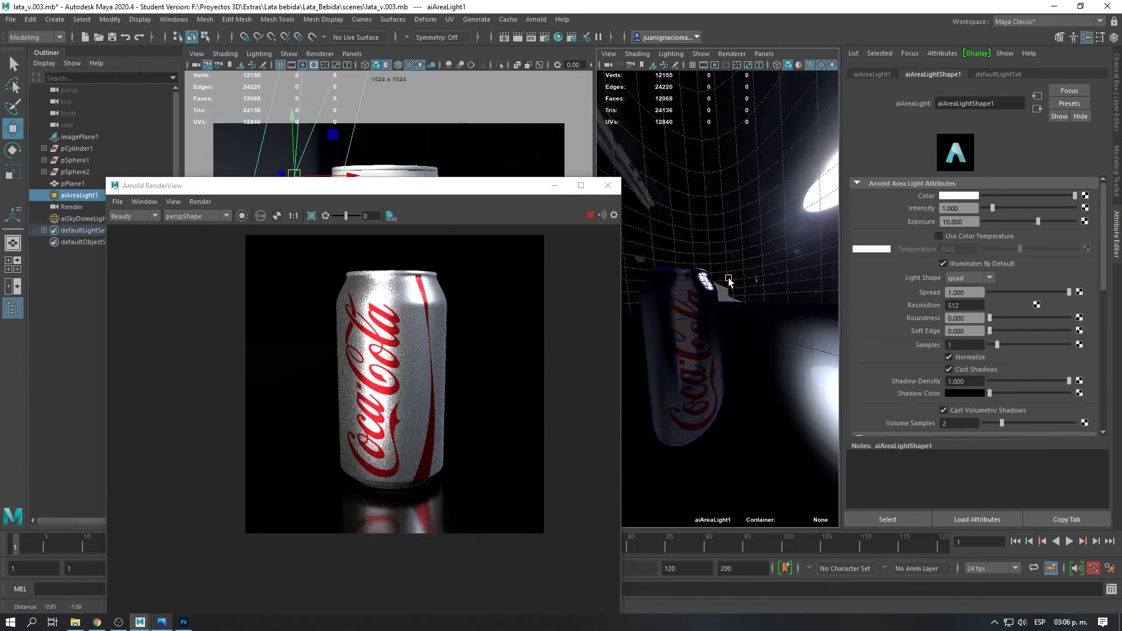
pyautogui.doubleClick(959, 221)
pyautogui.write('4')
pyautogui.press('Return')
# - Add a second area light beside the can with exposure 10
pyautogui.click(536, 19)
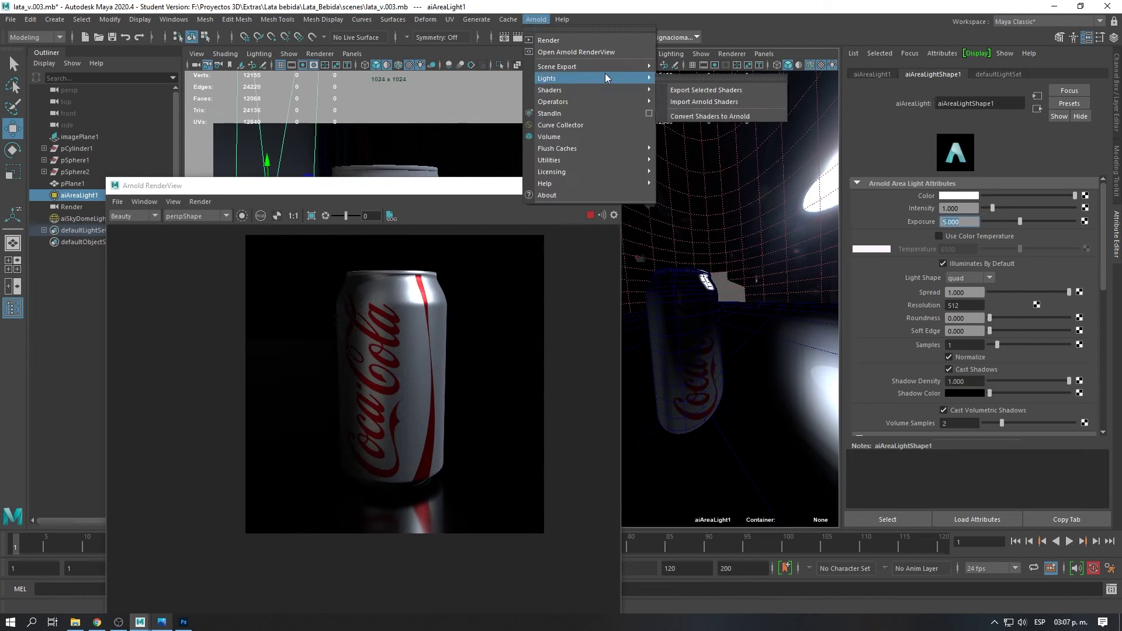
pyautogui.click(808, 97)
pyautogui.keyDown('alt'); pyautogui.moveTo(688, 304); pyautogui.dragTo(725, 281); pyautogui.keyUp('alt')
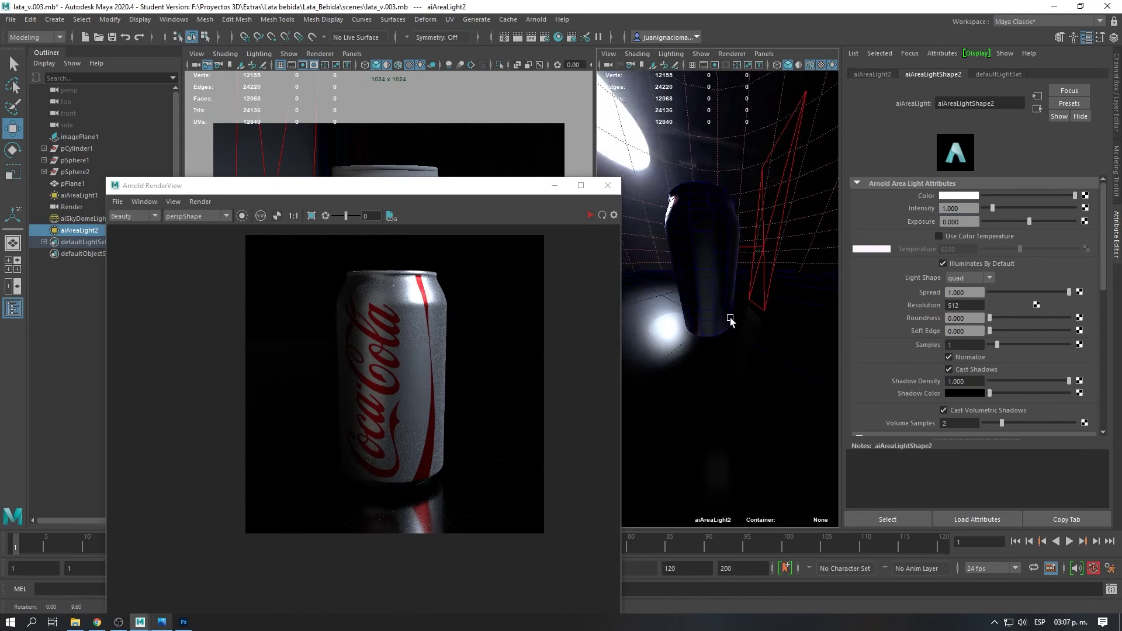
pyautogui.doubleClick(959, 222)
pyautogui.write('10')
pyautogui.press('Return')
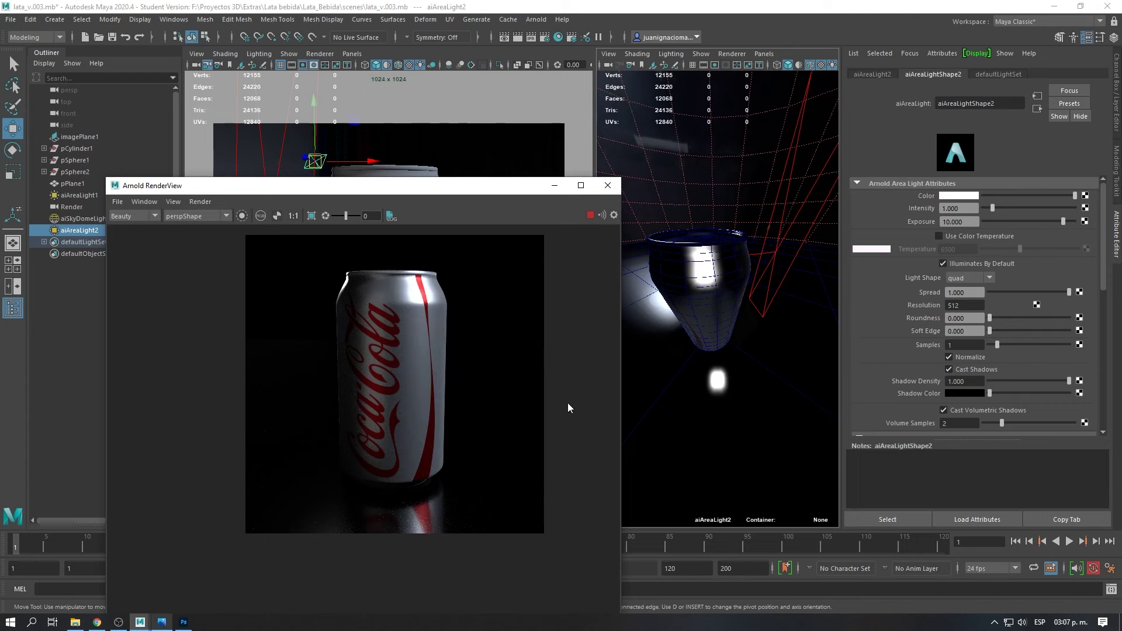
pyautogui.keyDown('alt'); pyautogui.moveTo(672, 351); pyautogui.dragTo(743, 316); pyautogui.keyUp('alt')
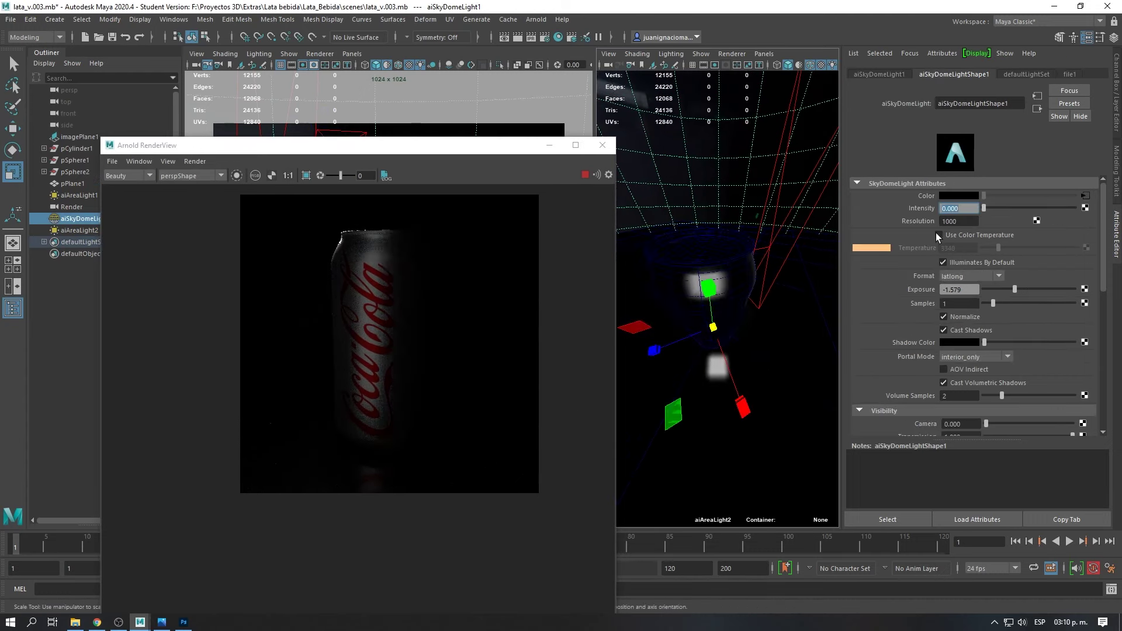
# - Lower and rotate the sky dome, and hide both area lights with Ctrl+H
pyautogui.hotkey('ctrl', 'z')
pyautogui.hotkey('ctrl', 'z')
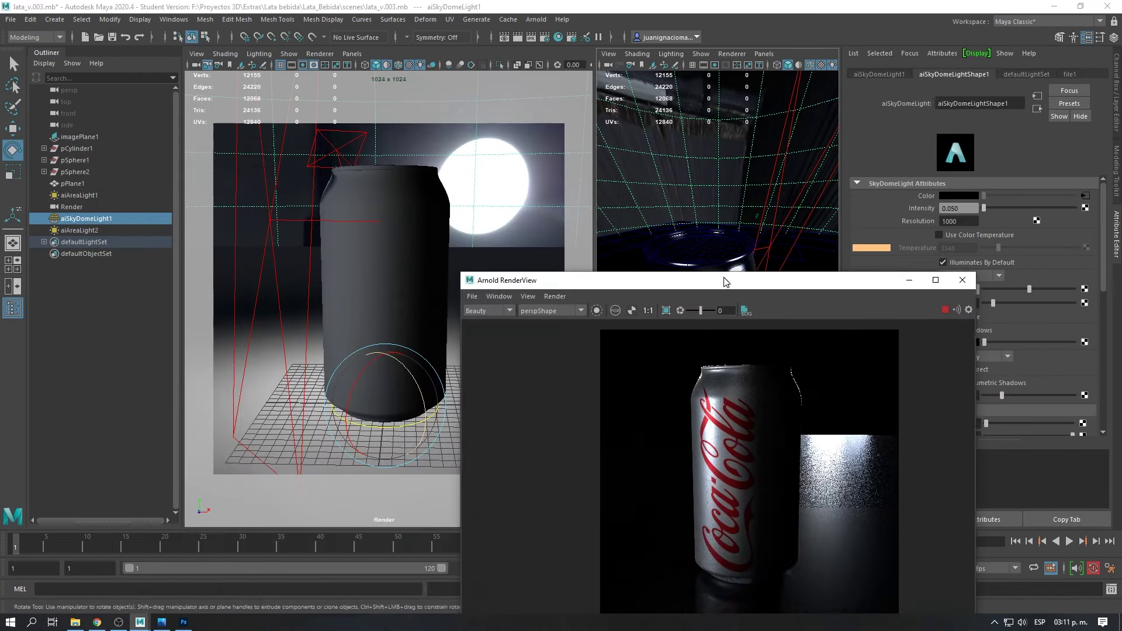
pyautogui.moveTo(725, 281); pyautogui.dragTo(724, 188)
pyautogui.moveTo(350, 429); pyautogui.dragTo(342, 429)
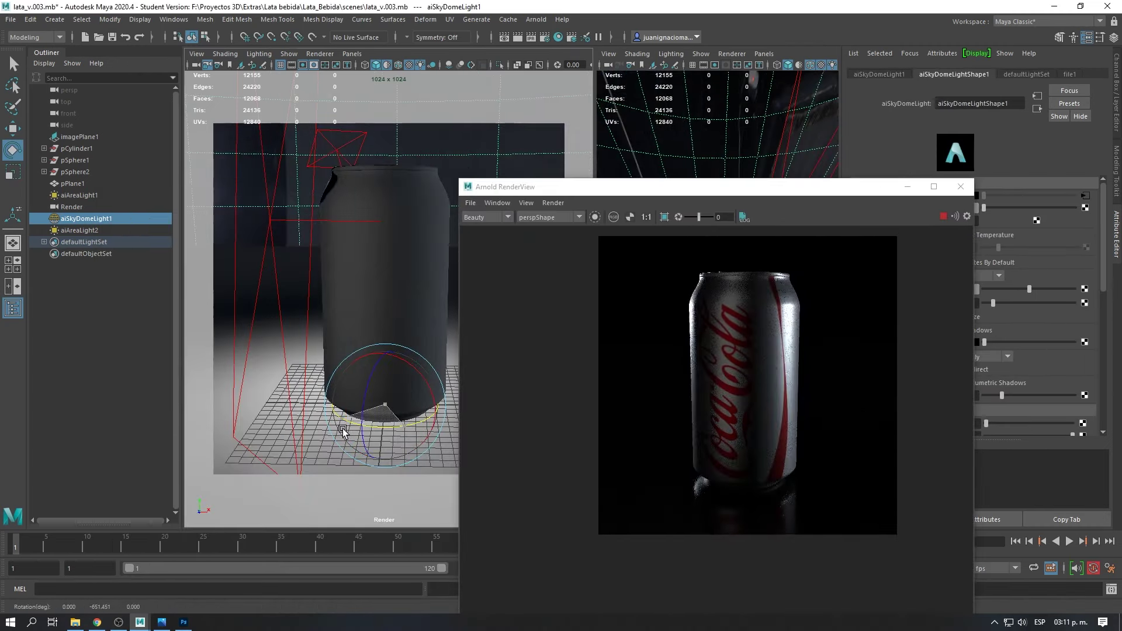
pyautogui.click(79, 195)
pyautogui.keyDown('ctrl'); pyautogui.click(79, 230); pyautogui.keyUp('ctrl')
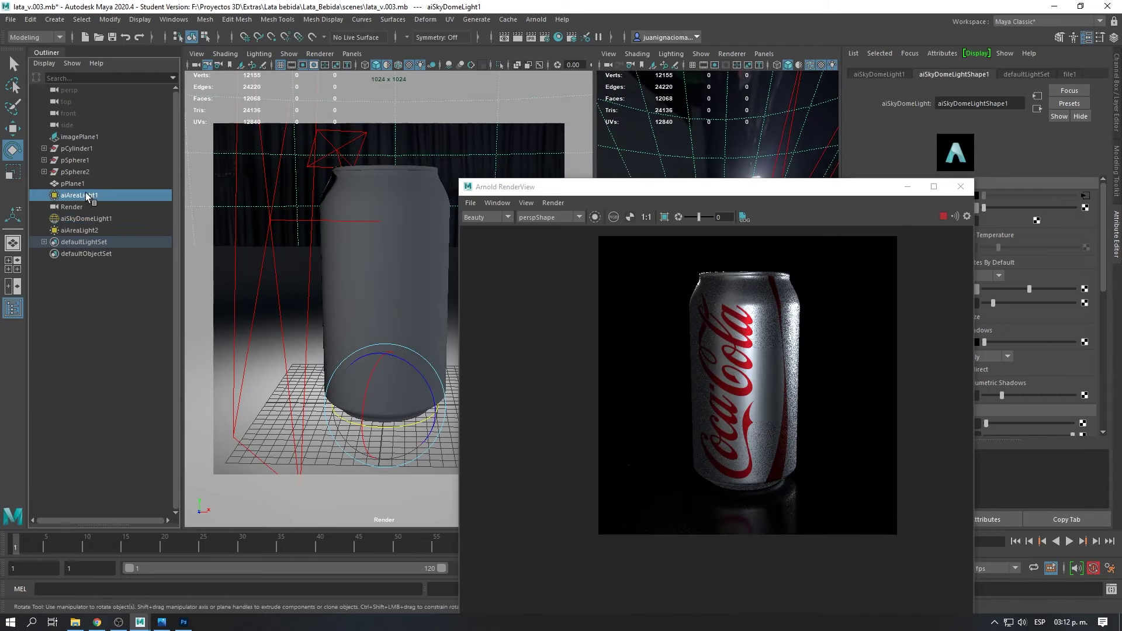
pyautogui.hotkey('ctrl', 'h')
pyautogui.click(86, 218)
pyautogui.moveTo(406, 427); pyautogui.dragTo(308, 413)
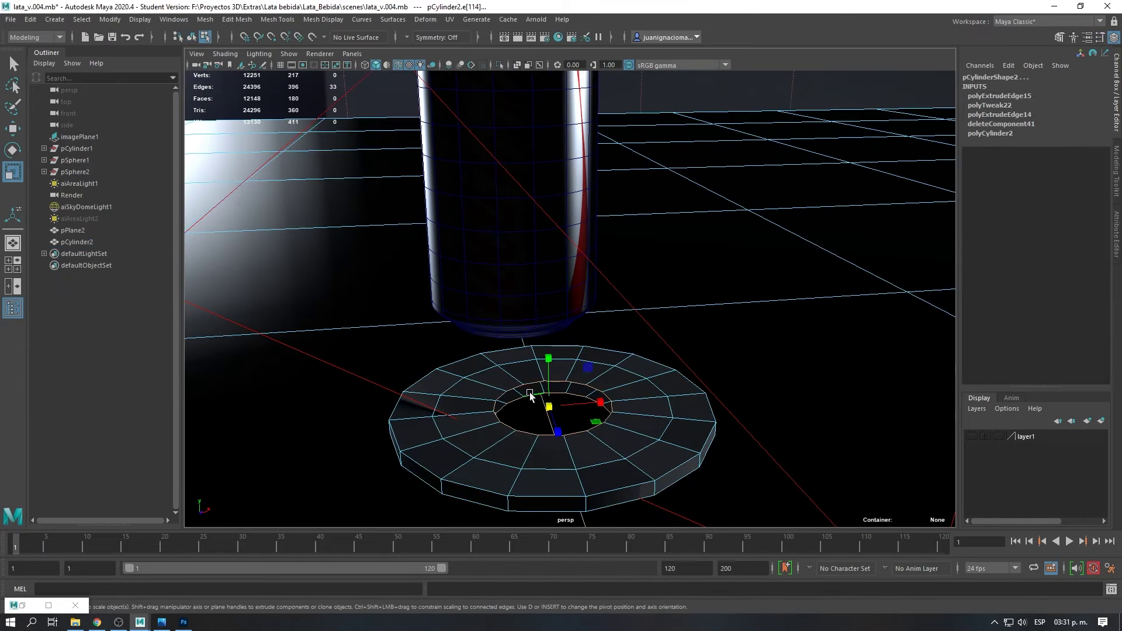
# - Fill the hole in the disc beneath the can with Mesh > Fill Hole
pyautogui.click(205, 19)
pyautogui.click(260, 100)
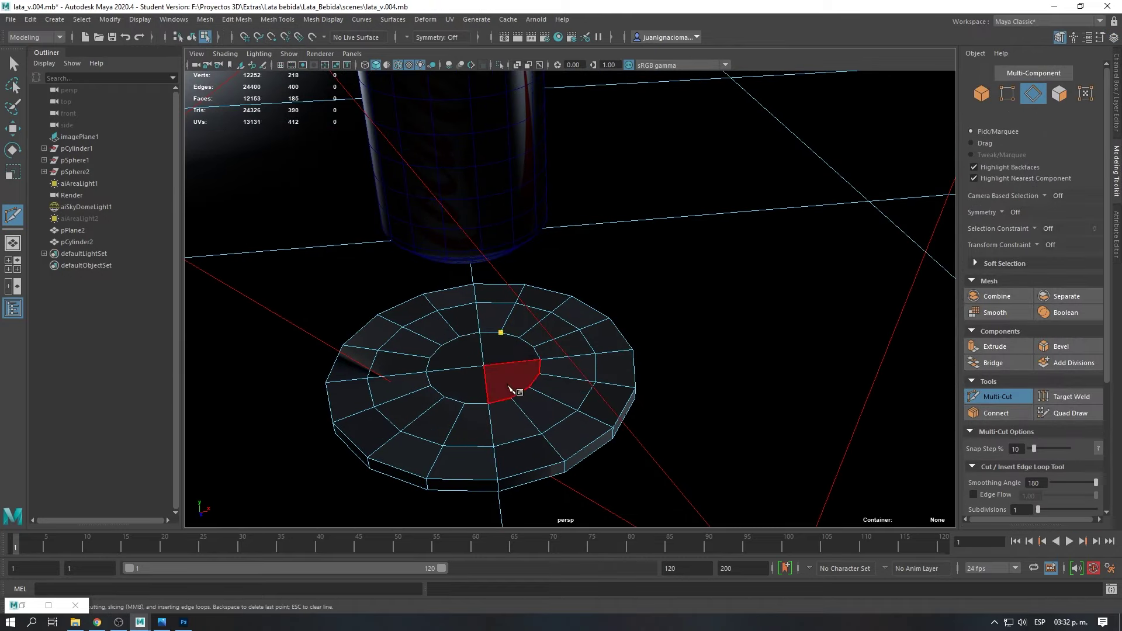
pyautogui.scroll(5, 625, 327)
pyautogui.keyDown('alt'); pyautogui.moveTo(625, 327); pyautogui.dragTo(681, 285); pyautogui.keyUp('alt')
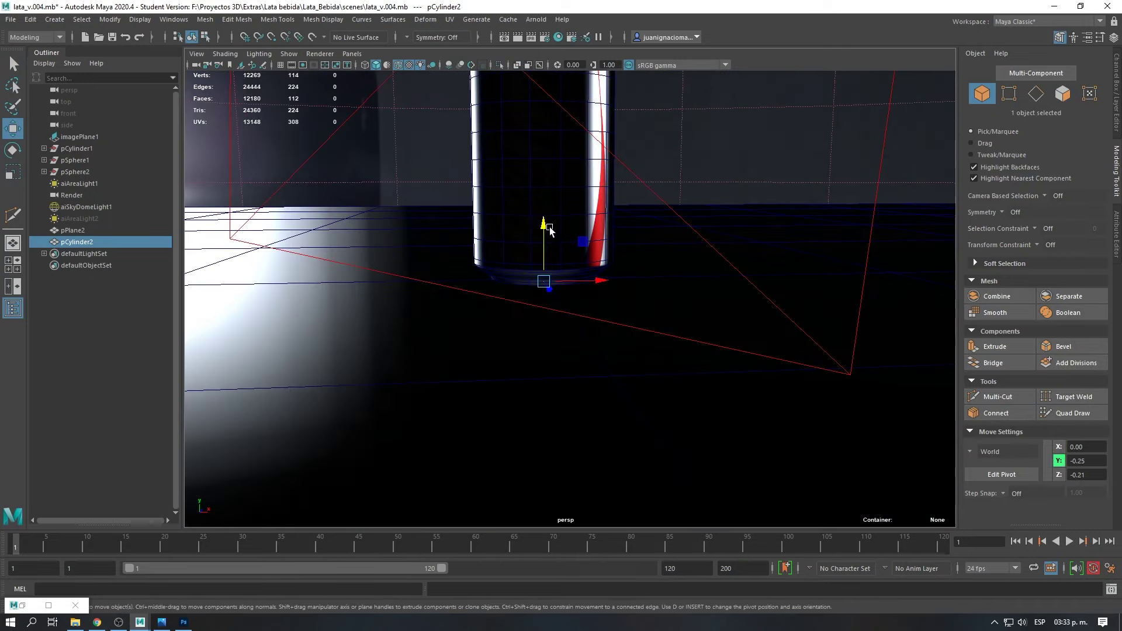
# - Smooth the disc and soft-select its vertices for puddle shaping
pyautogui.click(995, 312)
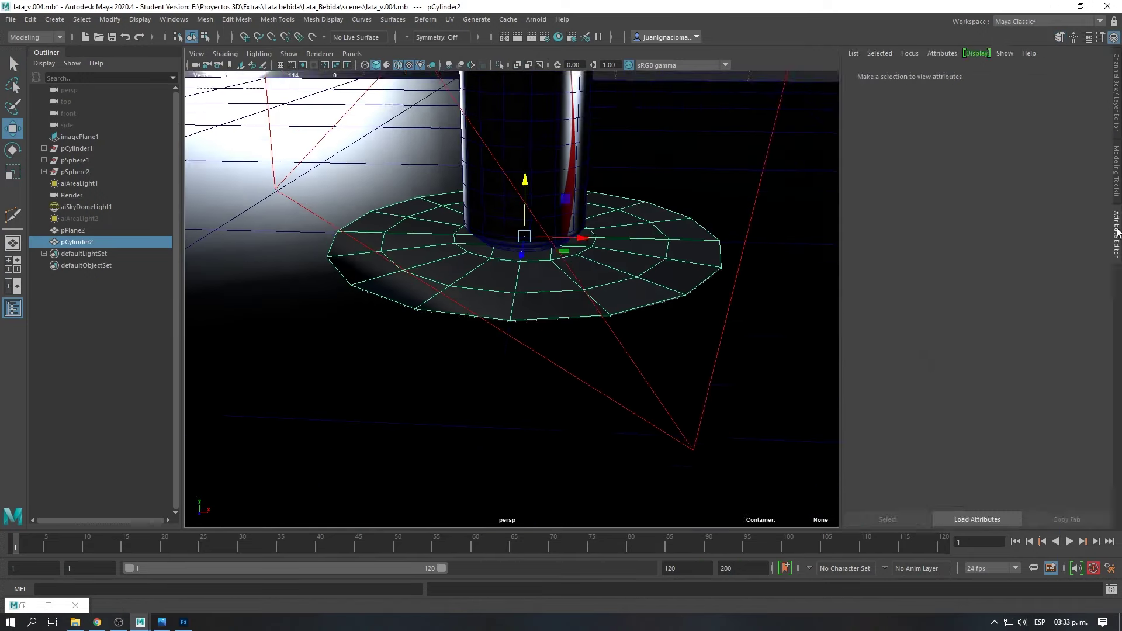
pyautogui.moveTo(525, 274); pyautogui.dragTo(467, 281, button='right')
pyautogui.press('w')
pyautogui.click(506, 256)
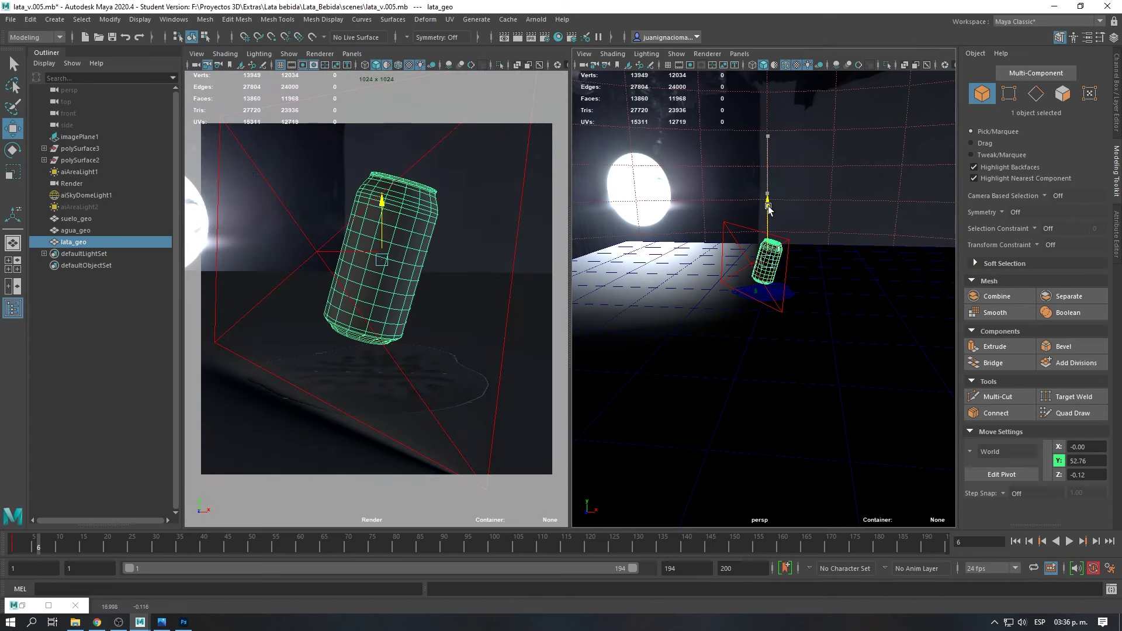
# - Adjust the can's height, lowering it and repositioning it at frame 72
pyautogui.press('f')
pyautogui.moveTo(798, 89); pyautogui.dragTo(808, 153)
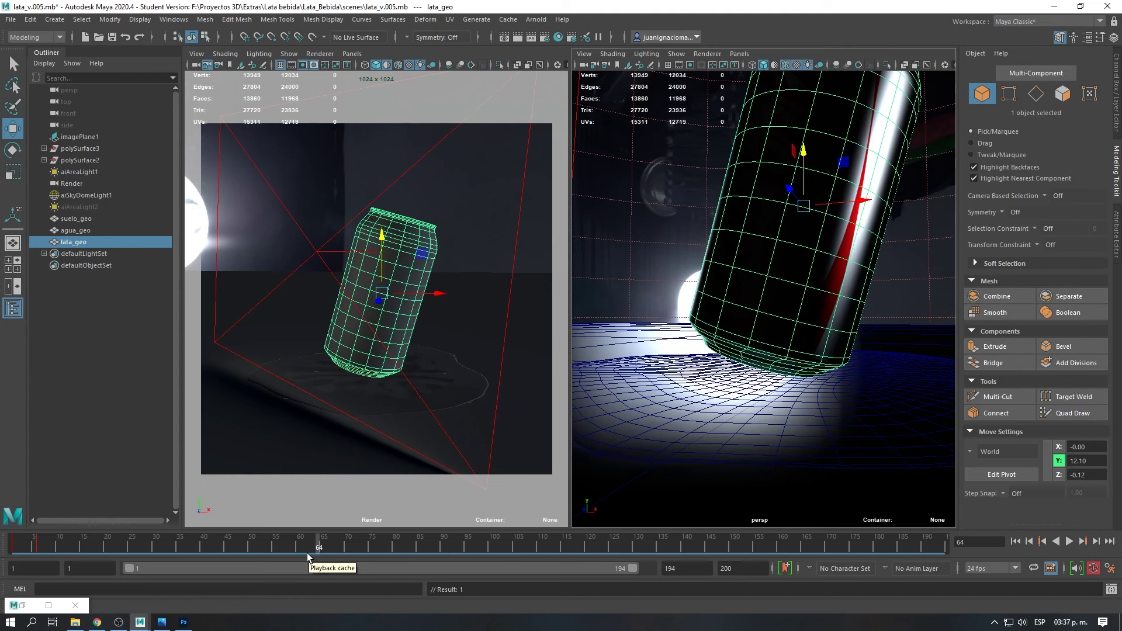
pyautogui.moveTo(307, 553); pyautogui.dragTo(357, 553)
pyautogui.moveTo(803, 154); pyautogui.dragTo(801, 138)
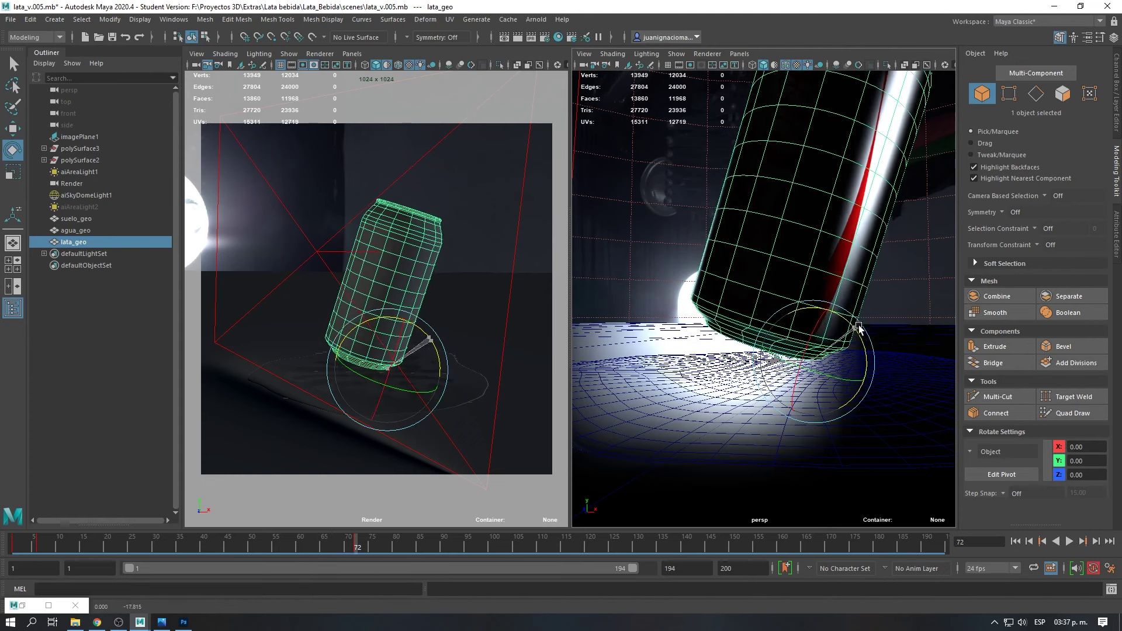
pyautogui.click(80, 171)
pyautogui.click(14, 550)
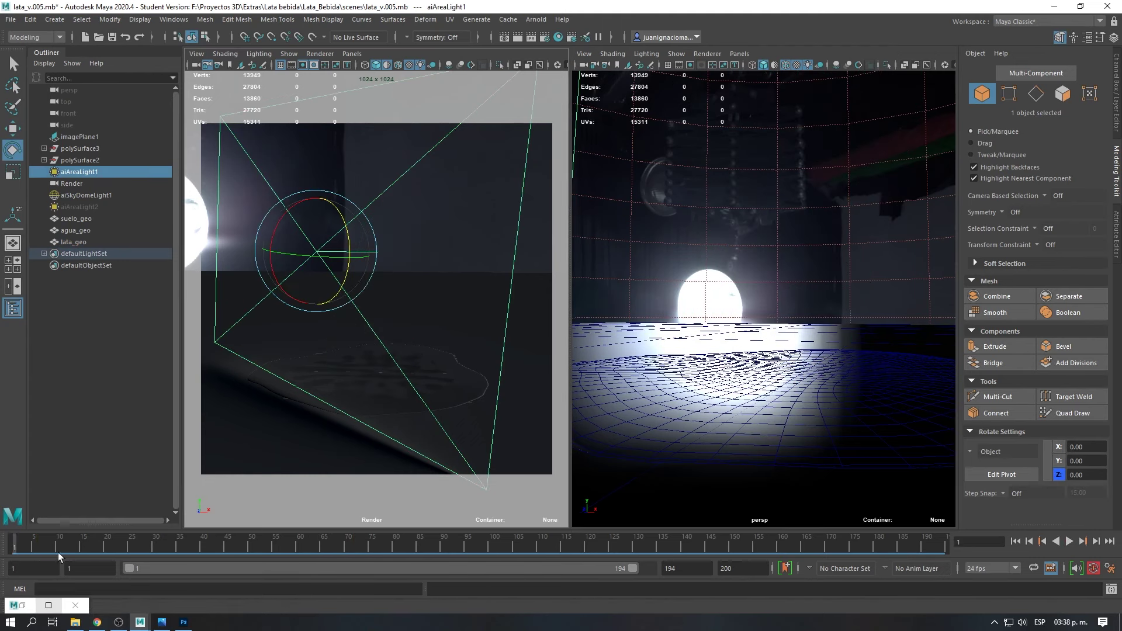
# - Reshape the Translate Y key tangents in the Graph Editor and play the tilt animation
pyautogui.click(173, 19)
pyautogui.click(327, 80)
pyautogui.moveTo(451, 263)
pyautogui.mouseDown()
pyautogui.moveTo(539, 463)
pyautogui.moveTo(566, 396)
pyautogui.mouseUp()
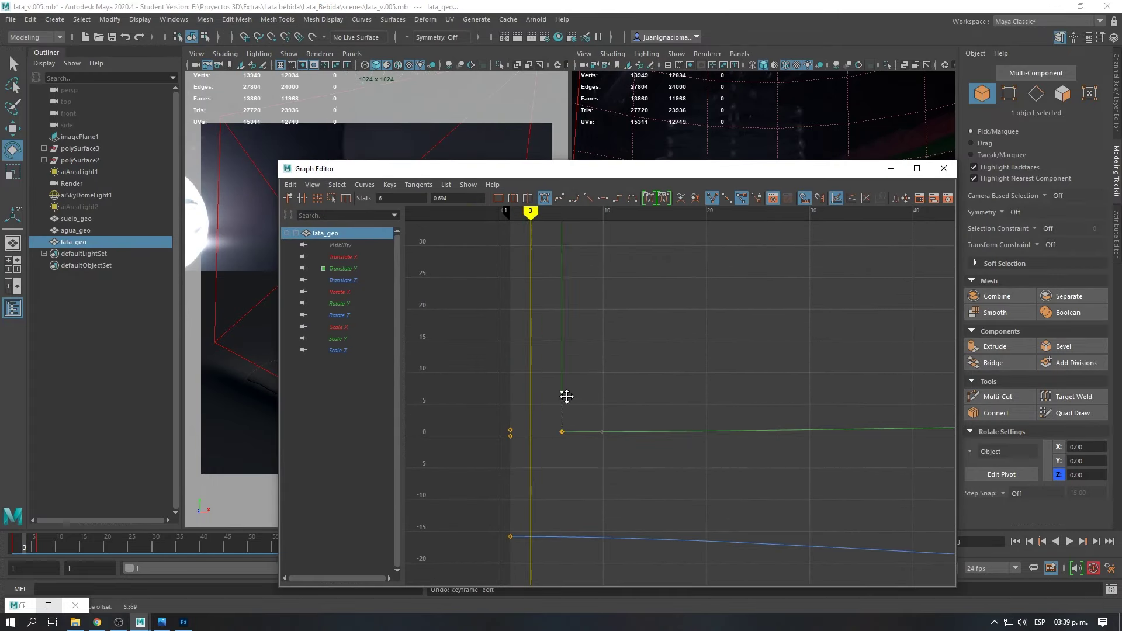
pyautogui.press('f')
pyautogui.press('a')
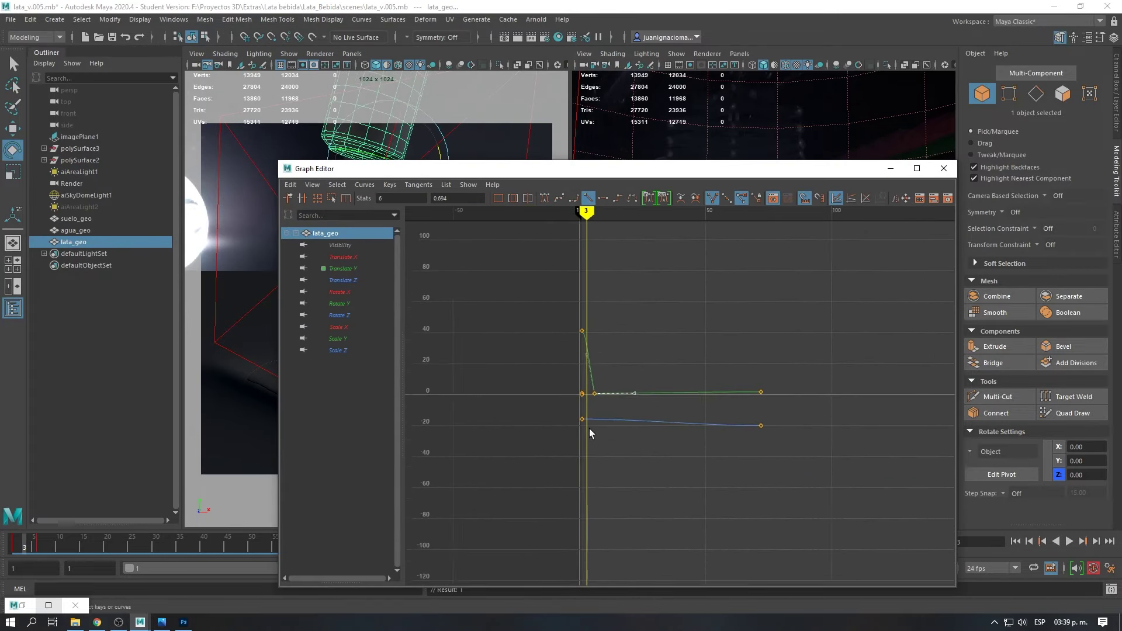
pyautogui.click(591, 431)
pyautogui.click(891, 168)
pyautogui.click(1069, 541)
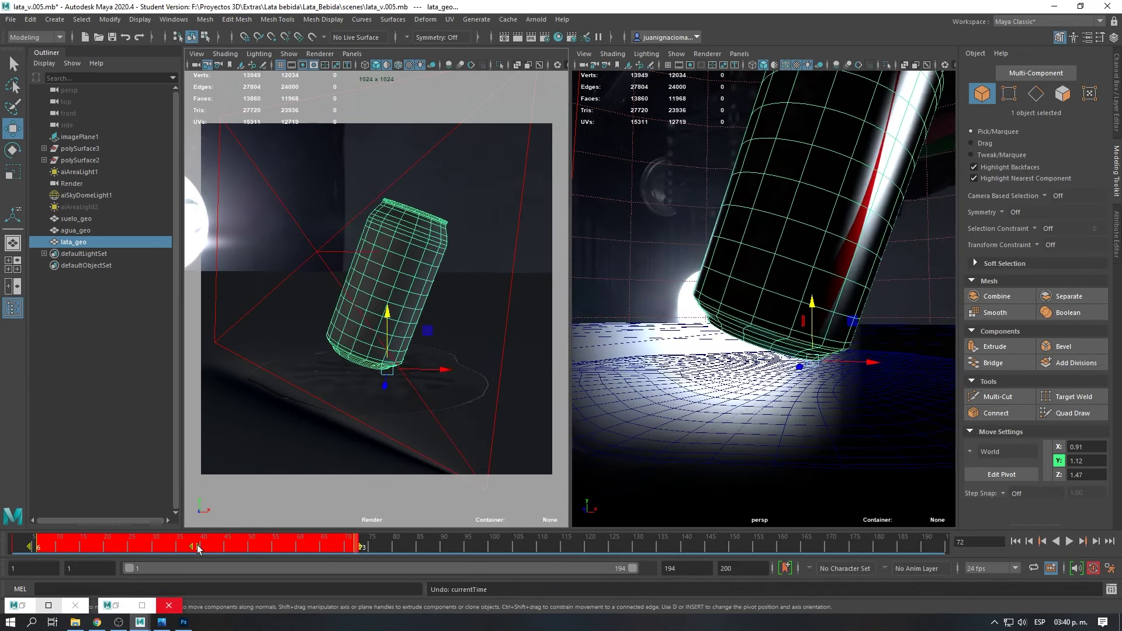
pyautogui.click(1069, 541)
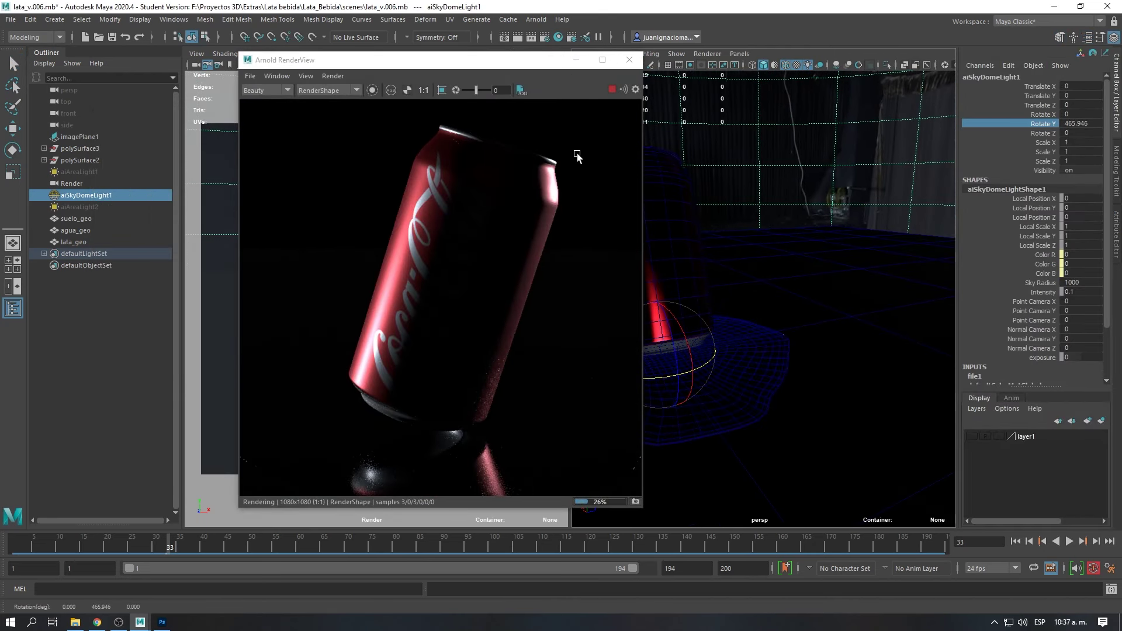
# - Rotate the sky dome to move the can's highlights and toggle area light visibility
pyautogui.keyDown('ctrl'); pyautogui.moveTo(1079, 123); pyautogui.dragTo(1069, 159); pyautogui.keyUp('ctrl')
pyautogui.moveTo(888, 158)
pyautogui.mouseDown(button='middle')
pyautogui.moveTo(875, 138)
pyautogui.moveTo(774, 183)
pyautogui.moveTo(871, 171)
pyautogui.mouseUp(button='middle')
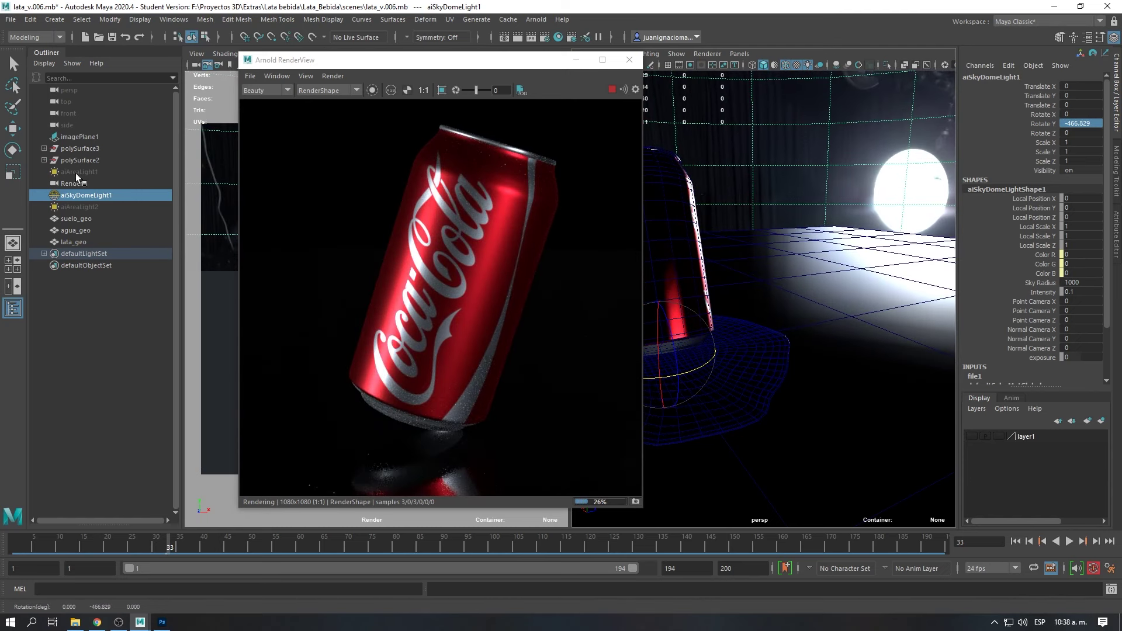
pyautogui.click(79, 206)
pyautogui.hotkey('shift', 'h')
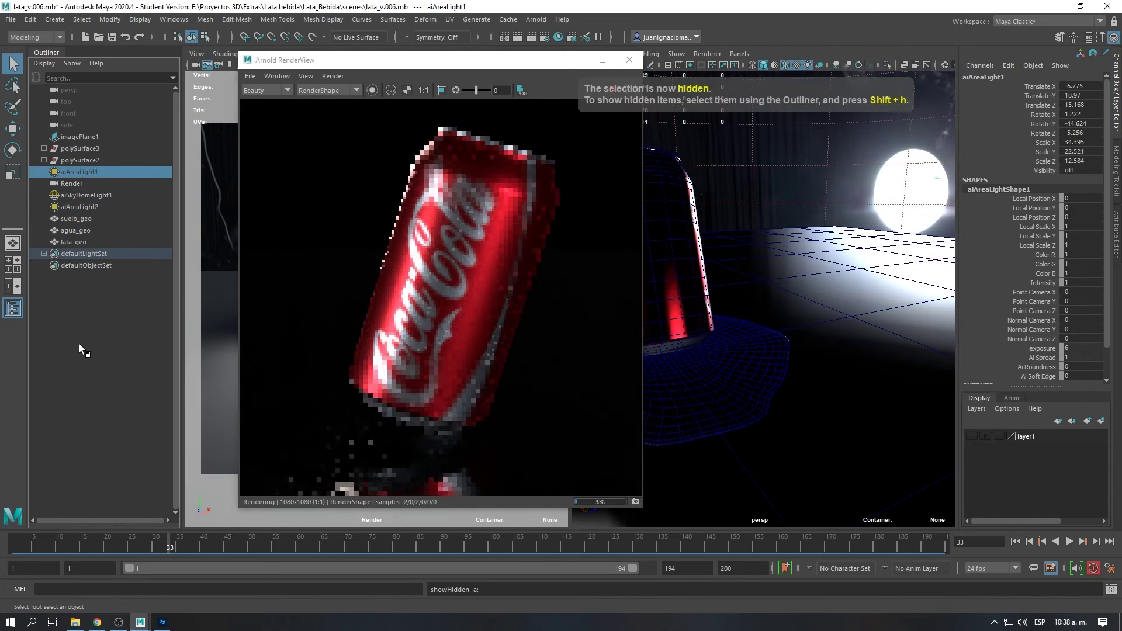
pyautogui.moveTo(409, 59); pyautogui.dragTo(460, 63)
pyautogui.hotkey('ctrl', 'h')
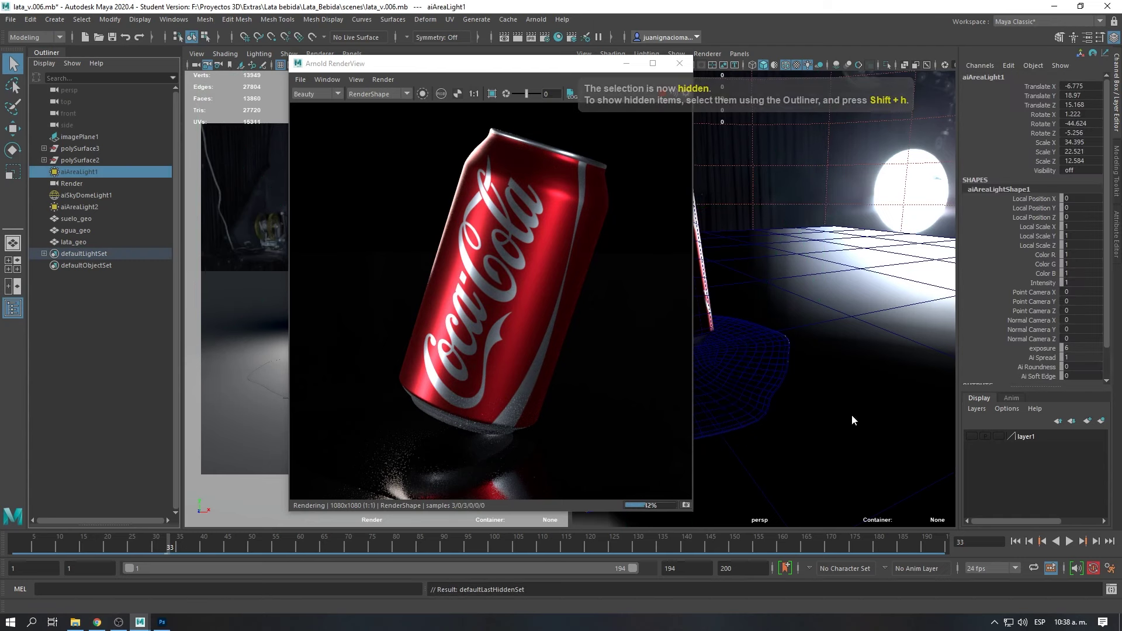
pyautogui.hotkey('shift', 'h')
pyautogui.scroll(-3, 606, 396)
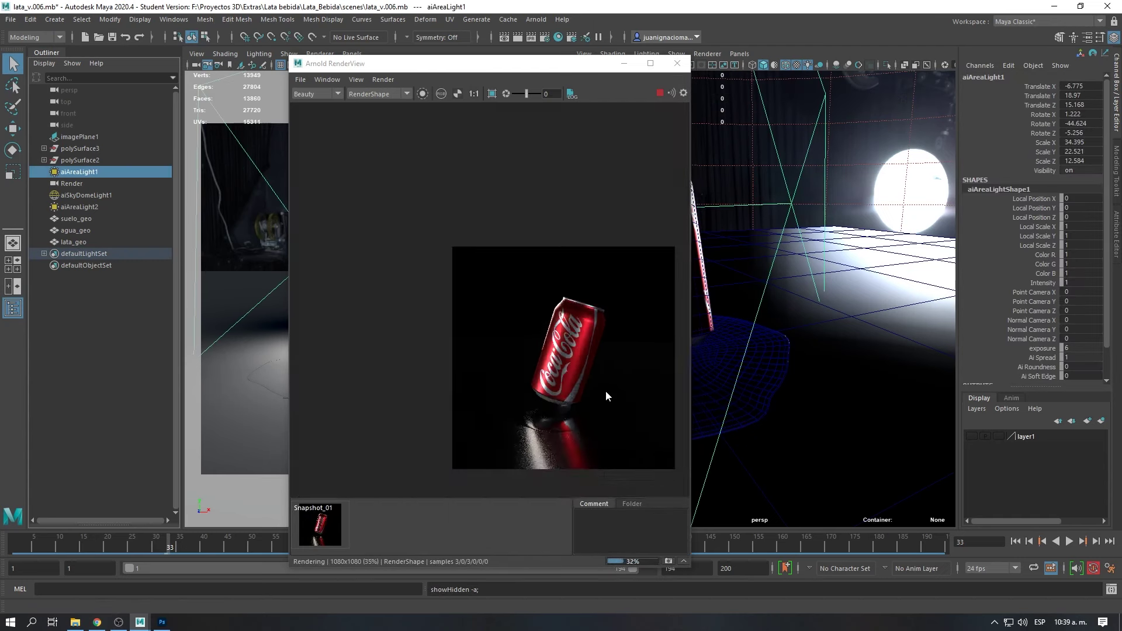
pyautogui.scroll(3, 606, 396)
pyautogui.click(678, 63)
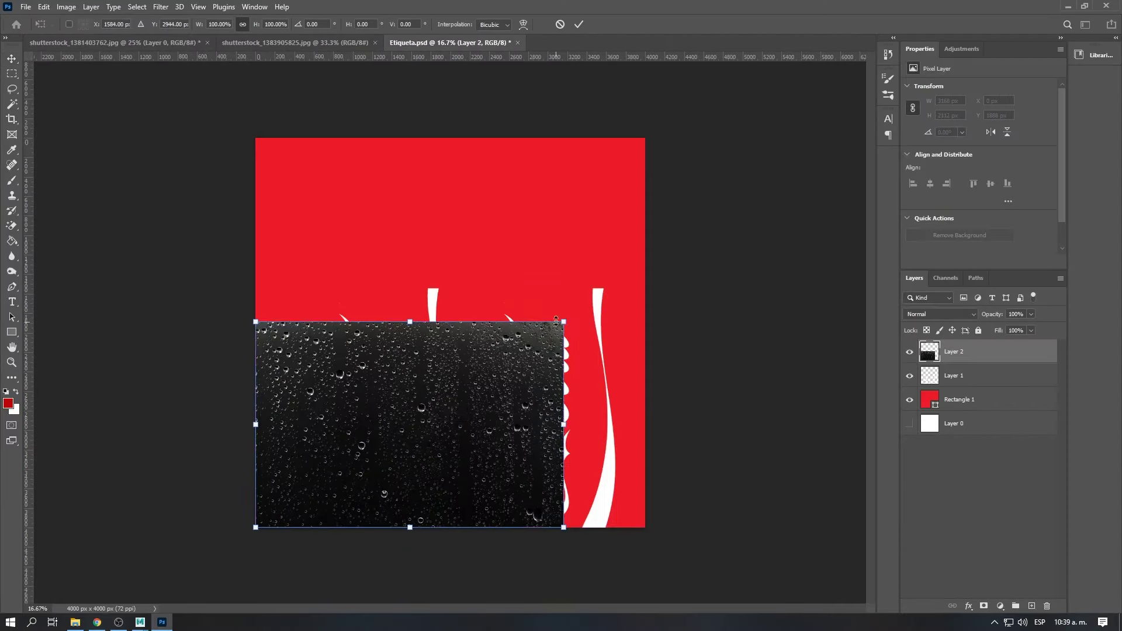
# - Scale the water-drops layer over the label's lower part and blend it in Lighten mode
pyautogui.moveTo(556, 320); pyautogui.dragTo(646, 266)
pyautogui.press('Return')
pyautogui.click(940, 314)
pyautogui.click(924, 412)
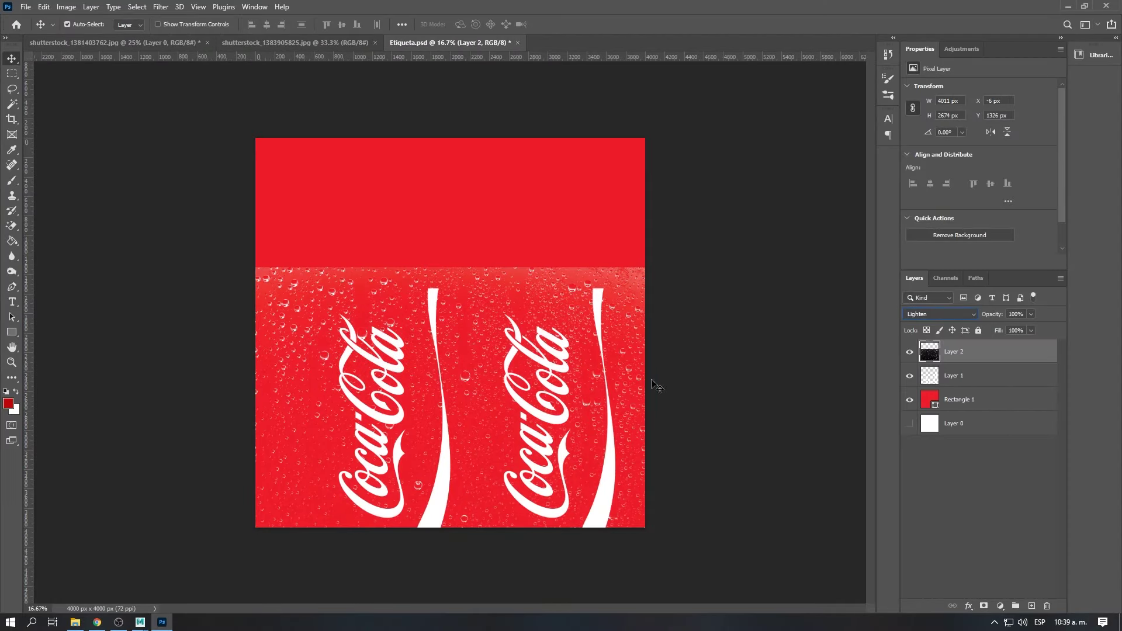
# - Save a copy of the label as Lata_roja PNG and reload the can's texture
pyautogui.hotkey('ctrl', 'shift', 's')
pyautogui.click(636, 410)
pyautogui.write('Lata_')
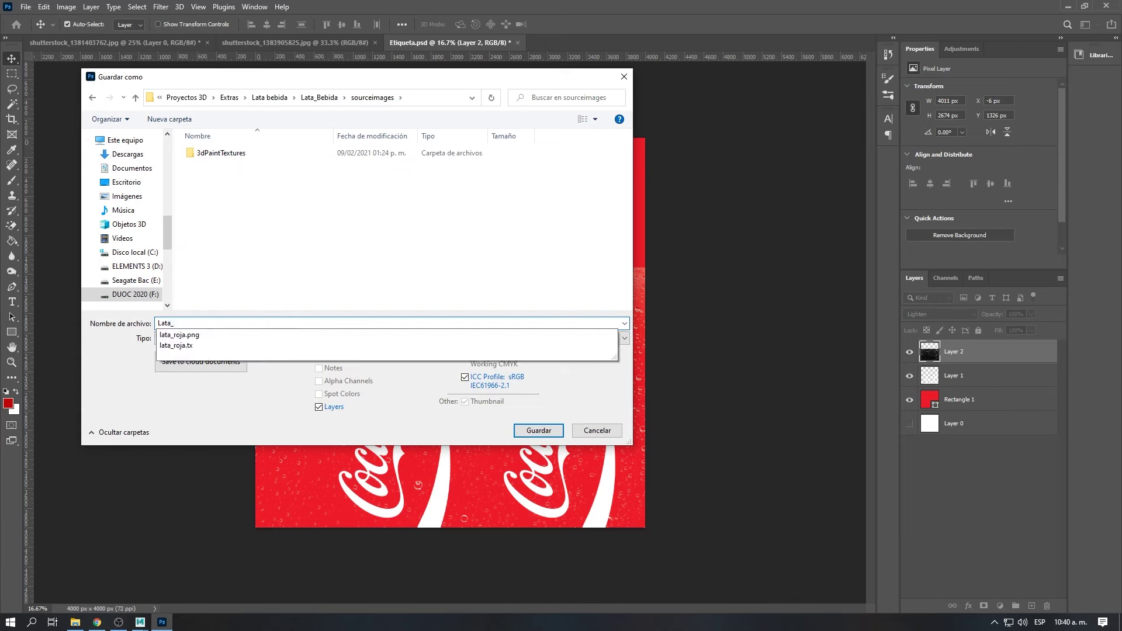
pyautogui.write('roja')
pyautogui.click(390, 338)
pyautogui.click(539, 431)
pyautogui.click(623, 188)
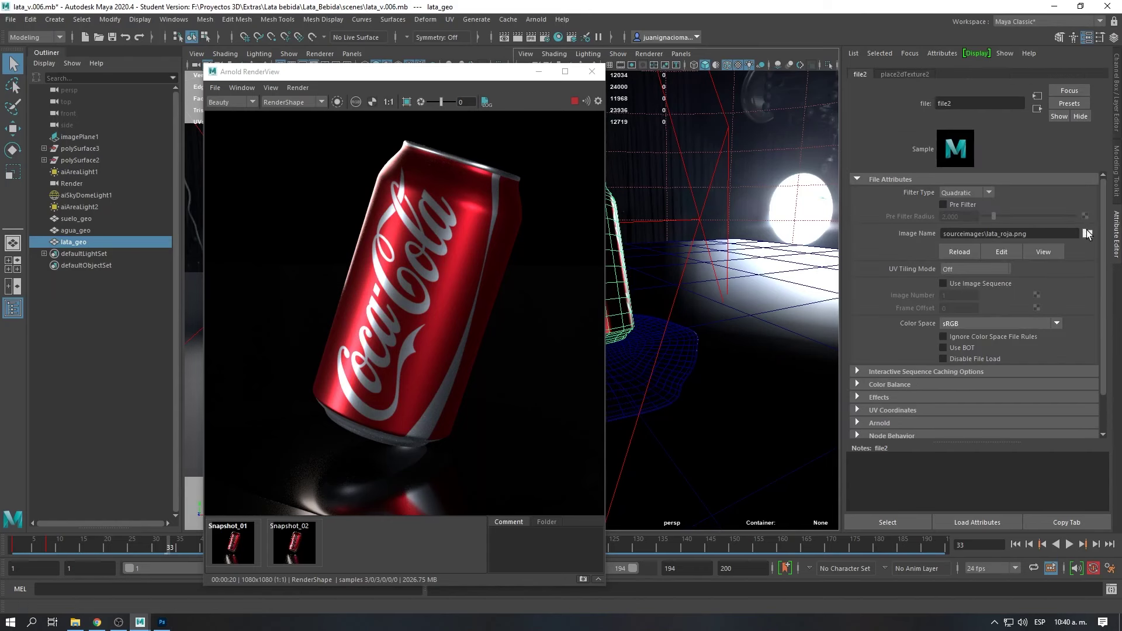
pyautogui.click(1089, 234)
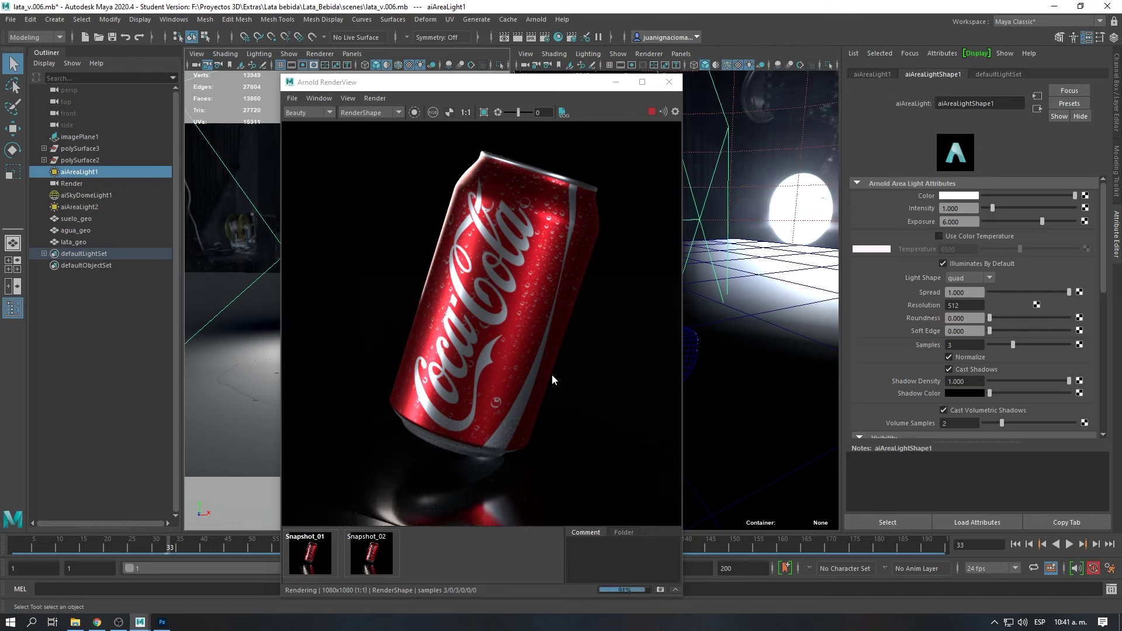
# - Add another drops layer to the label and set it to Multiply
pyautogui.click(169, 626)
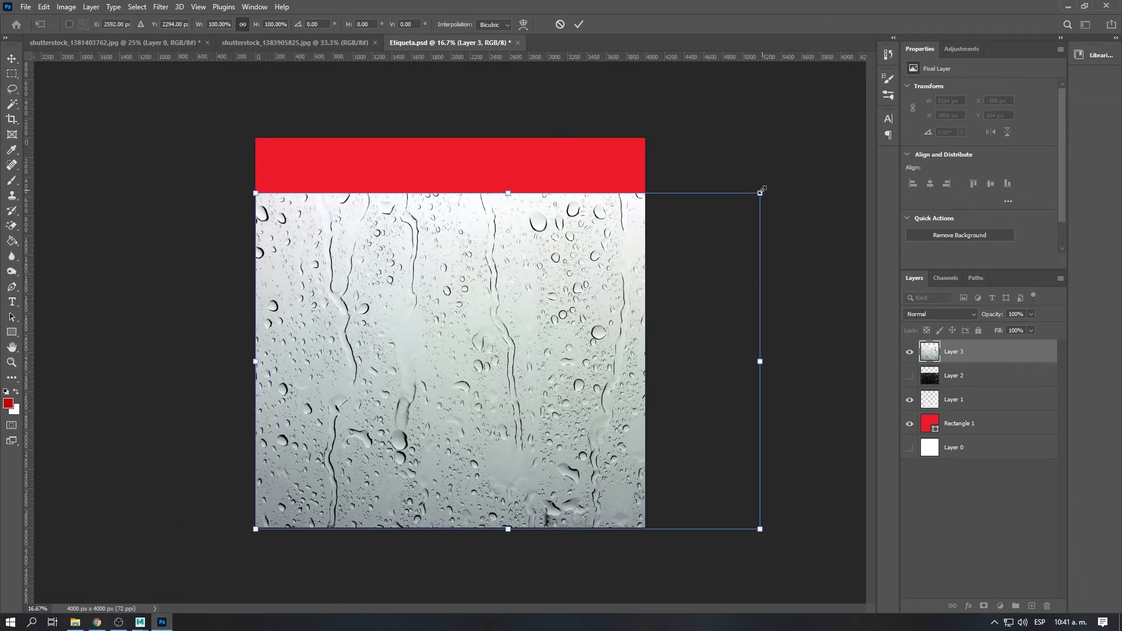
pyautogui.press('Return')
pyautogui.click(941, 314)
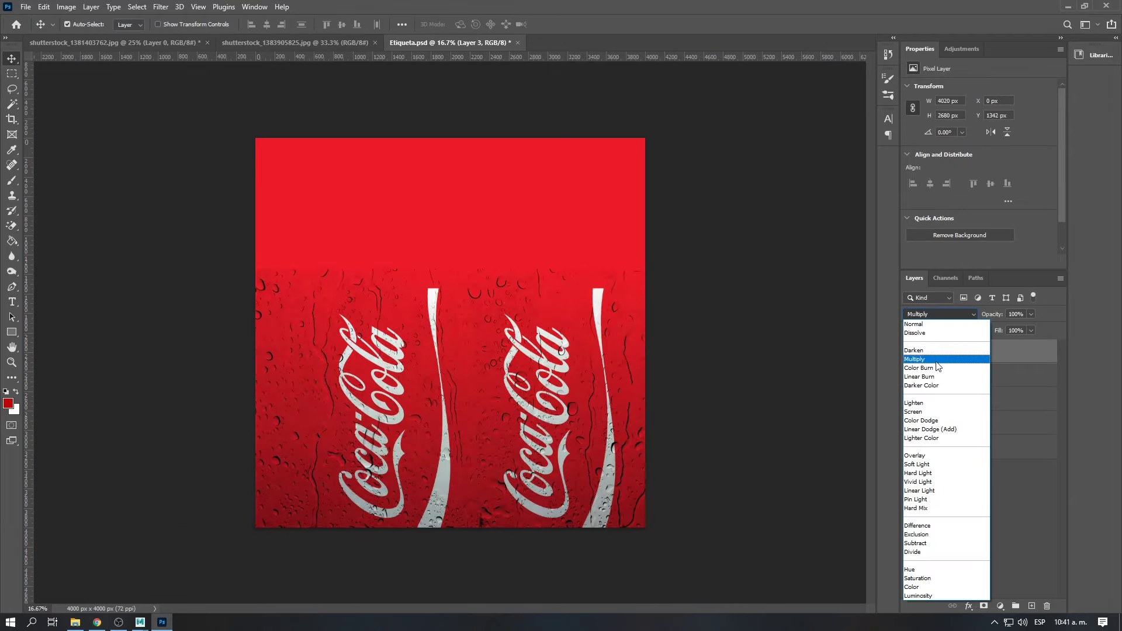
pyautogui.click(932, 358)
# - Save the label image as PNG in the sourceimages folder
pyautogui.hotkey('ctrl', 's')
pyautogui.click(621, 413)
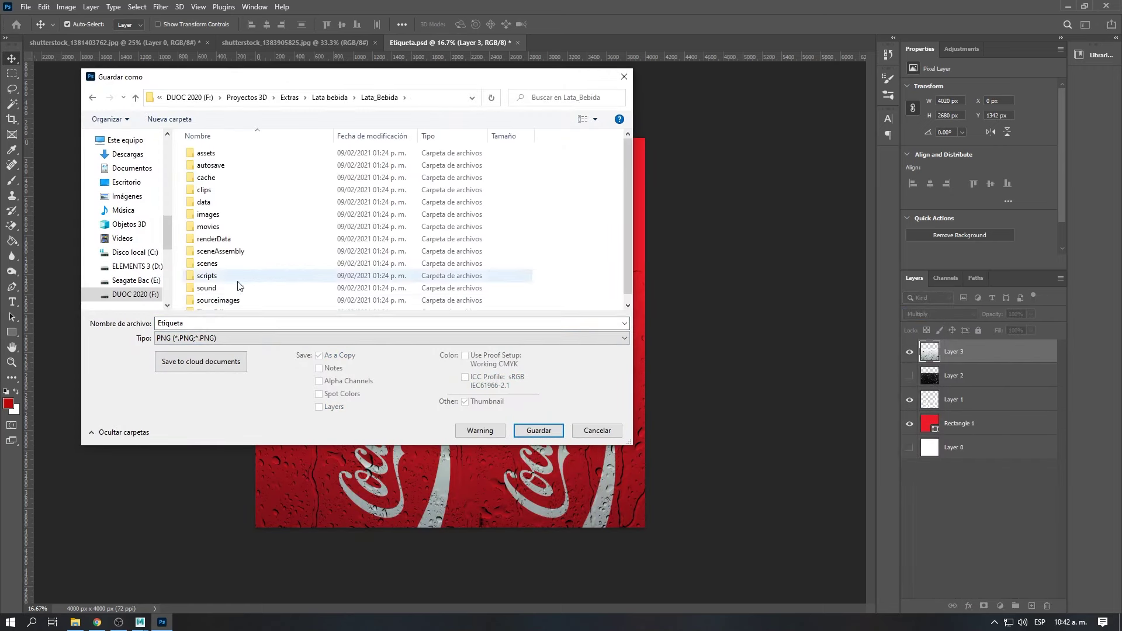
pyautogui.doubleClick(238, 283)
pyautogui.press('Return')
pyautogui.click(626, 186)
# - Load Lata_gotas03.png into file2 and add the diffuse direct and indirect AOVs
pyautogui.hotkey('alt', 'Tab')
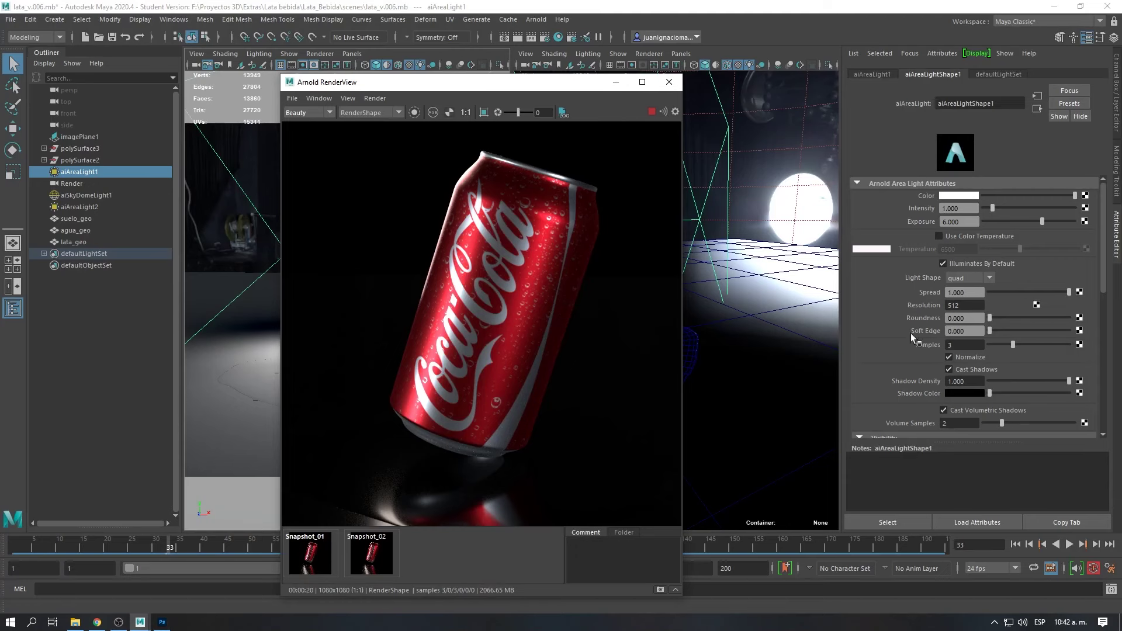
pyautogui.click(1087, 233)
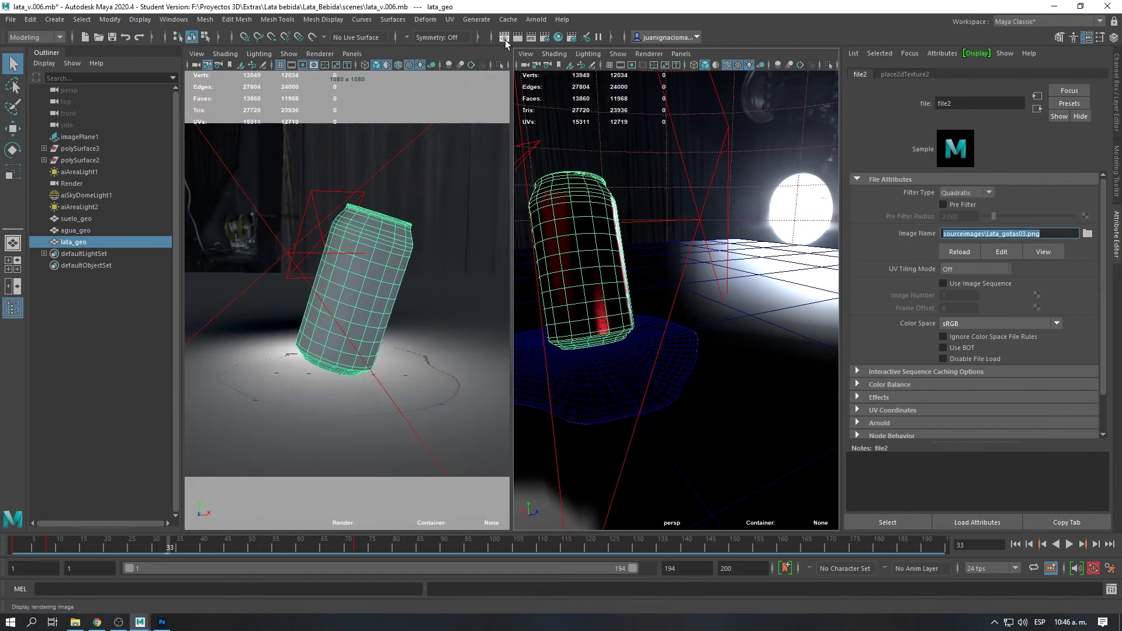
pyautogui.click(544, 37)
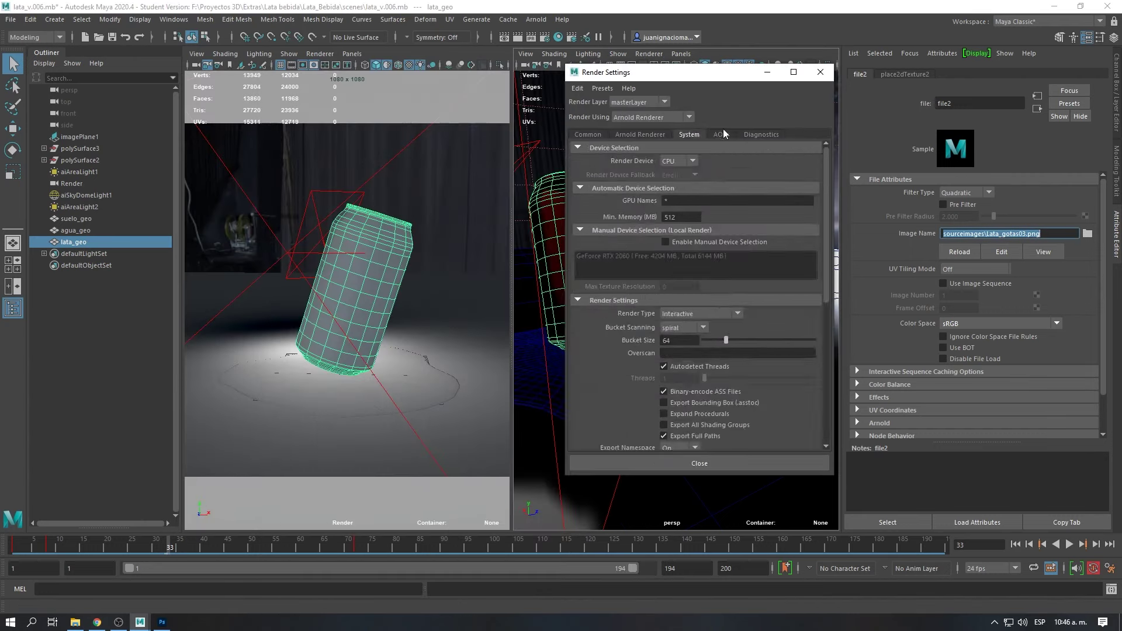
pyautogui.click(721, 134)
pyautogui.moveTo(597, 239); pyautogui.dragTo(628, 247)
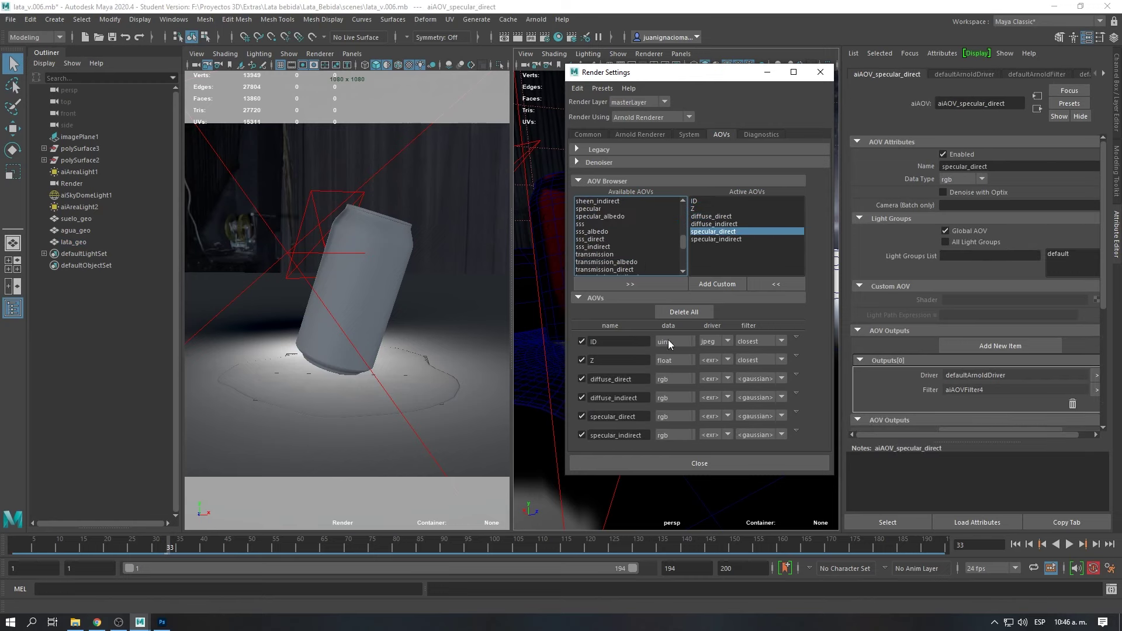
# - Set Camera AA and Specular samples to 4 and the 2k_Square 2048×2048 resolution
pyautogui.click(640, 134)
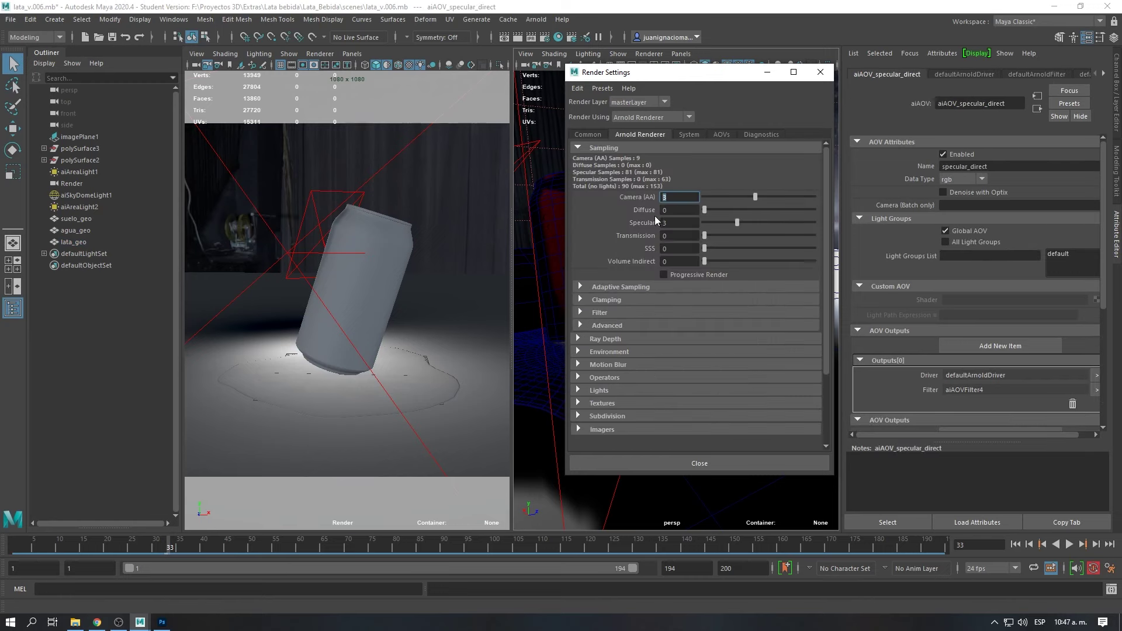
pyautogui.doubleClick(673, 223)
pyautogui.write('4')
pyautogui.click(721, 135)
pyautogui.click(641, 134)
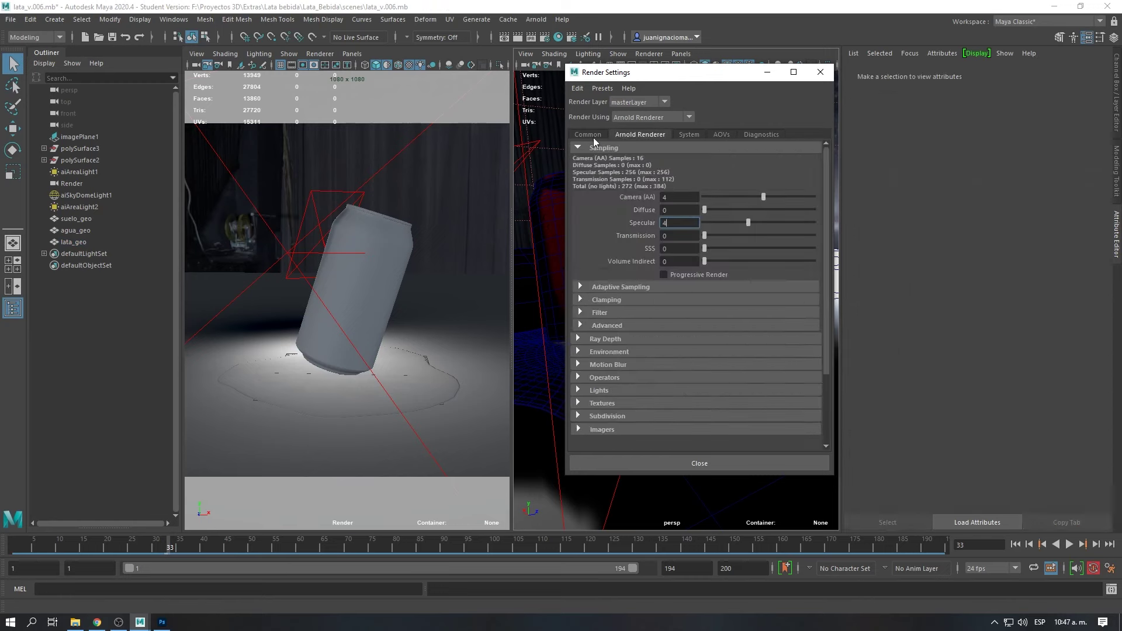
pyautogui.click(587, 135)
pyautogui.click(707, 338)
pyautogui.click(690, 363)
pyautogui.click(525, 66)
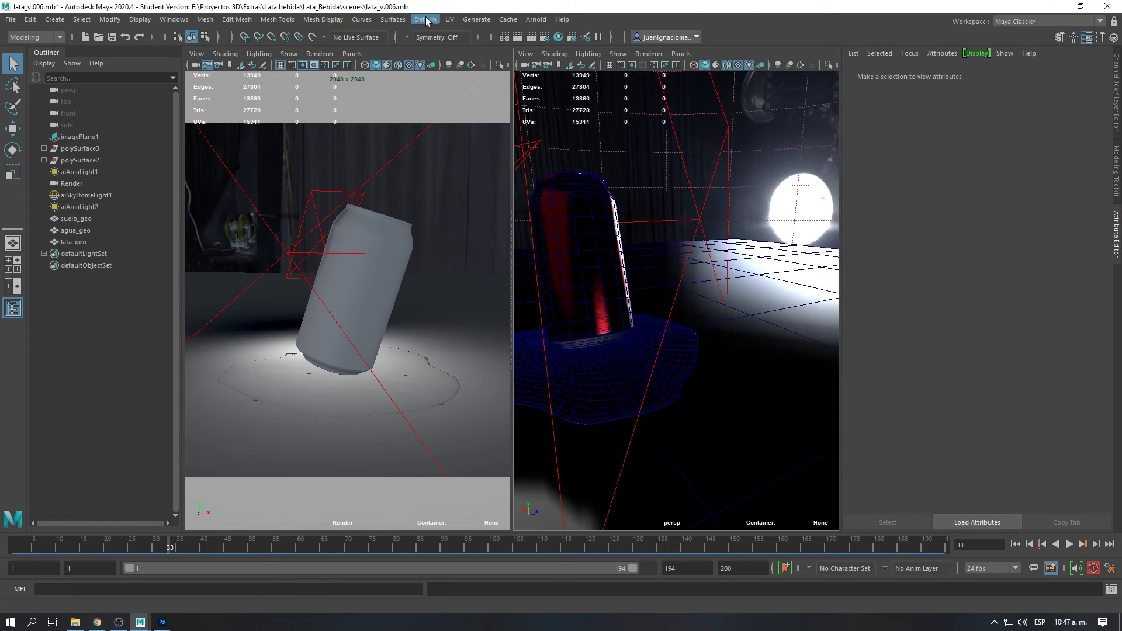
# - Render the Render camera's animation as an image sequence into the images/2K folder
pyautogui.click(36, 37)
pyautogui.click(27, 97)
pyautogui.click(306, 19)
pyautogui.click(421, 122)
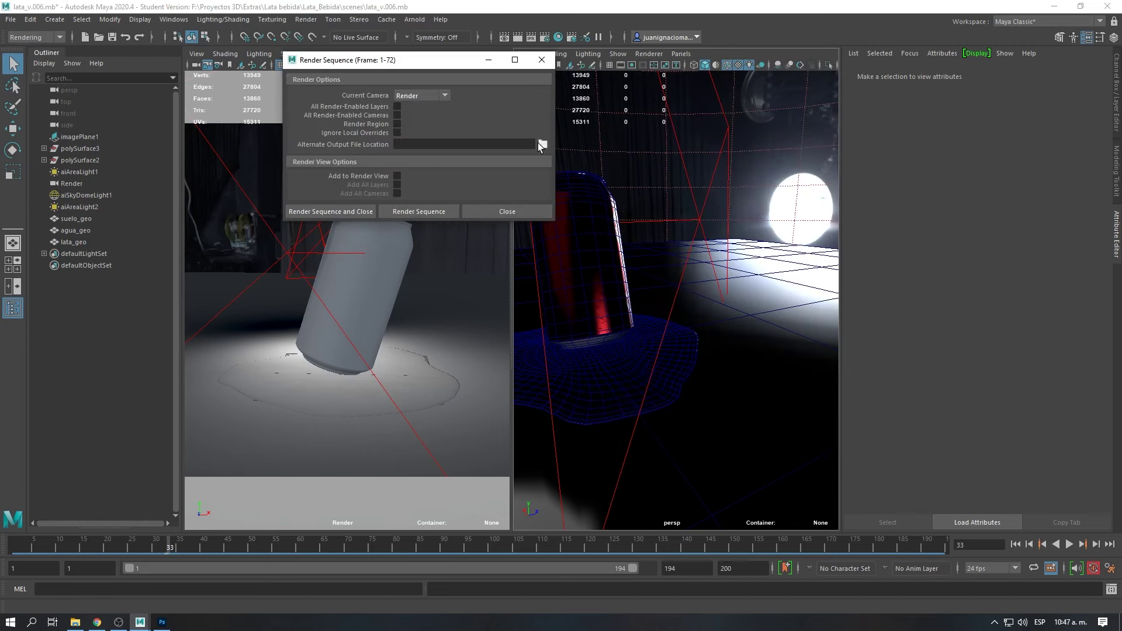
pyautogui.click(542, 146)
pyautogui.press('Return')
pyautogui.click(649, 372)
pyautogui.click(419, 212)
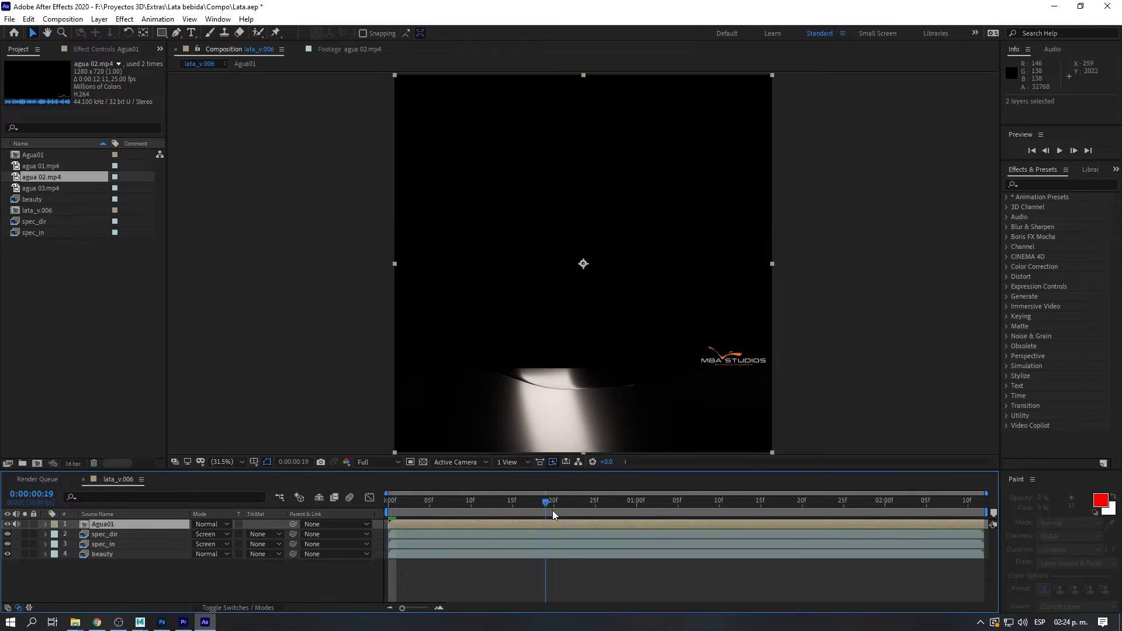
# - Switch the Agua01 splash layer to Screen blending and collapse its properties
pyautogui.click(211, 524)
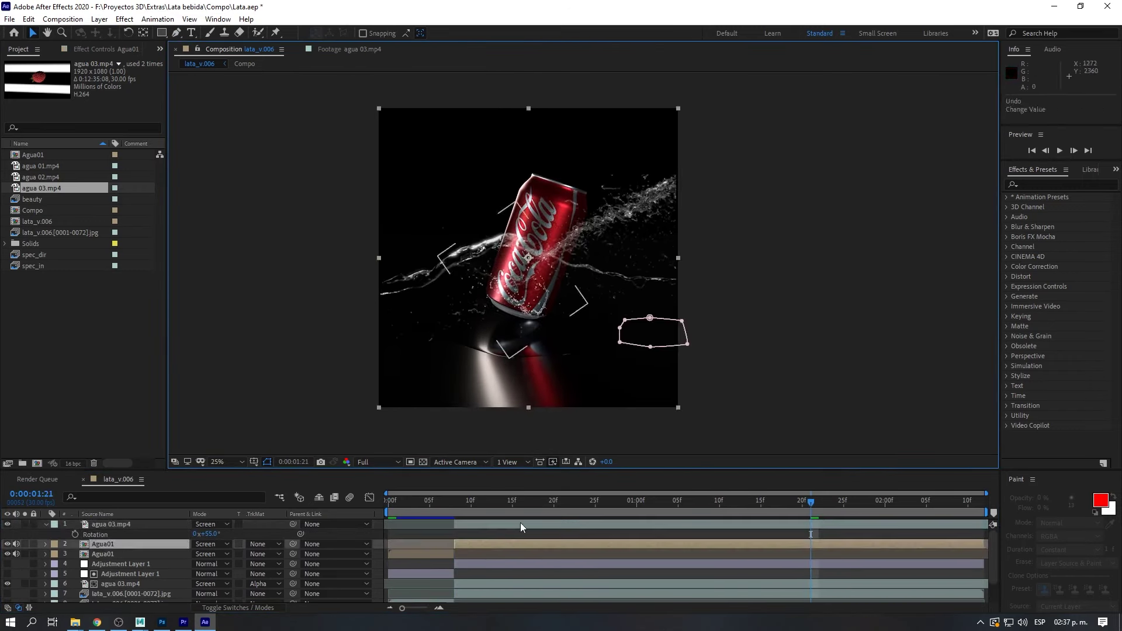
pyautogui.click(46, 524)
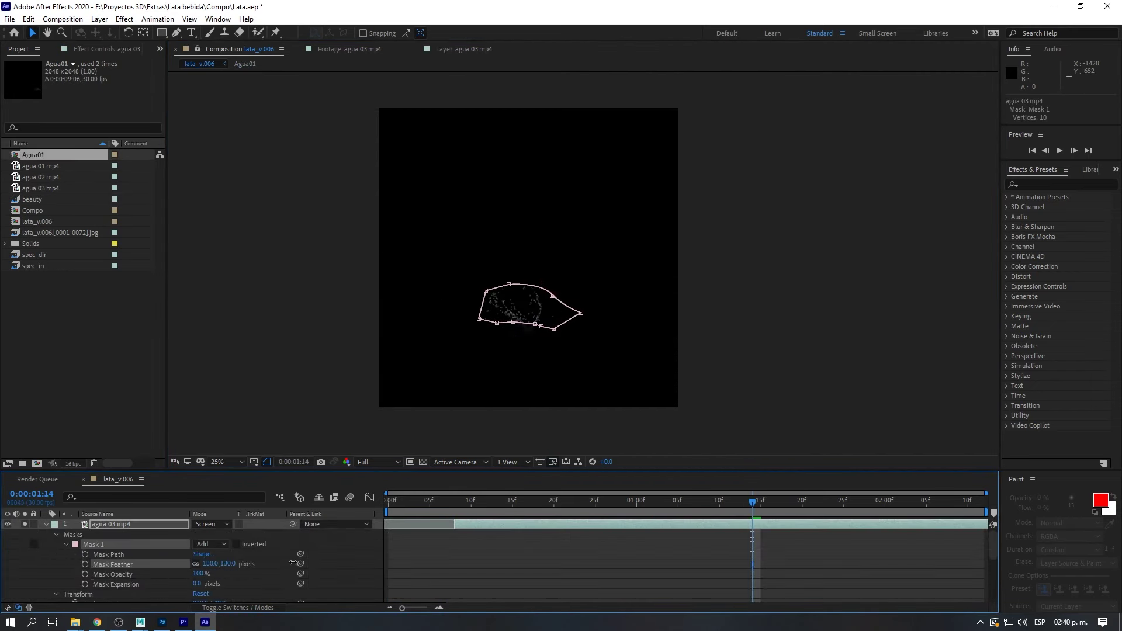
# - Reveal the agua 03.mp4 layer's Opacity with the T shortcut
pyautogui.press('t')
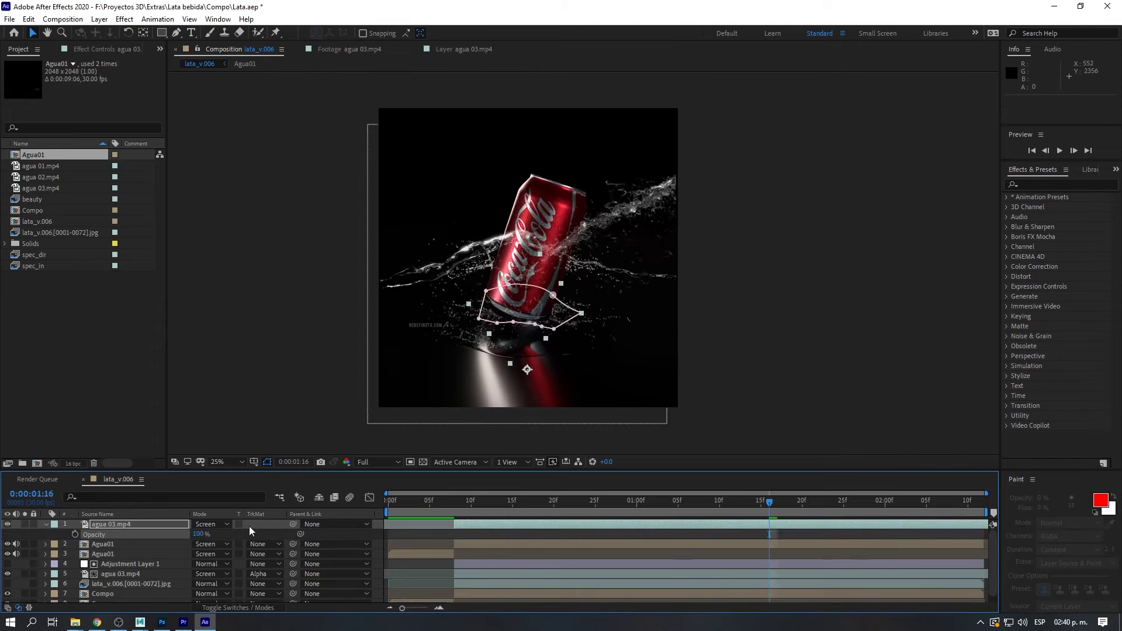